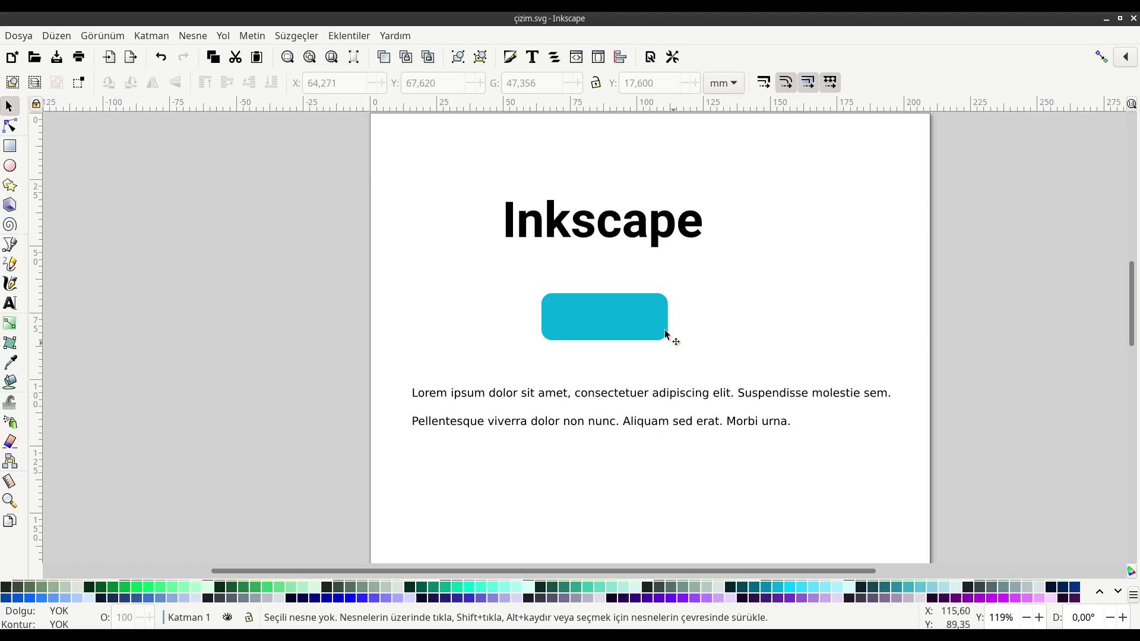
- Wrap the Inkscape title text in a hyperlink anchor and widen the Object attributes panel
left_click(662, 233)
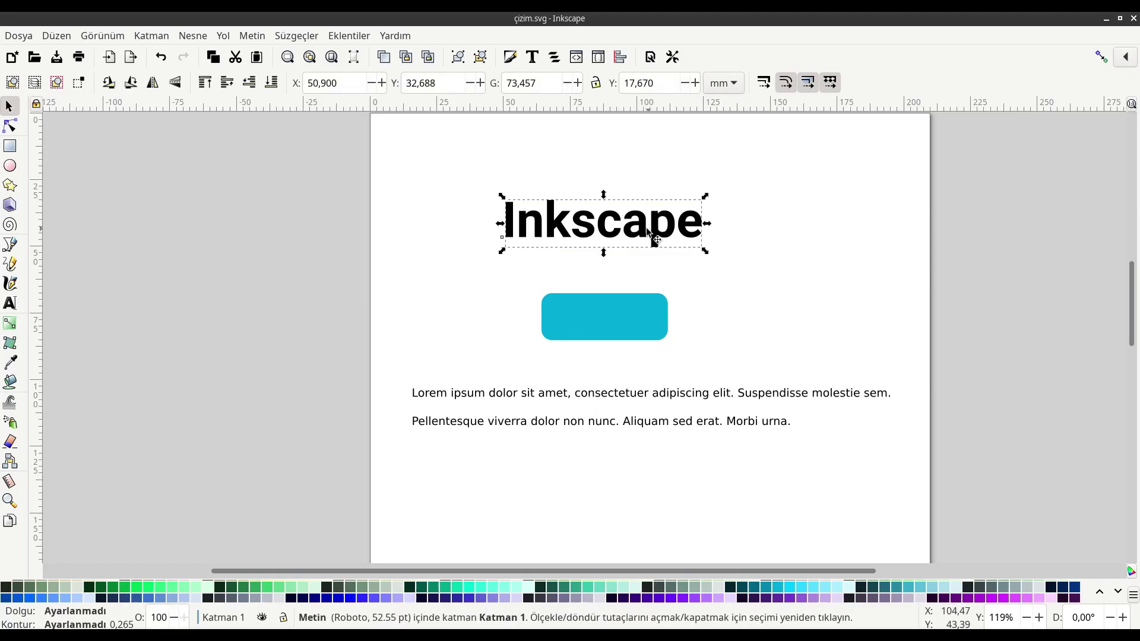
right_click(657, 233)
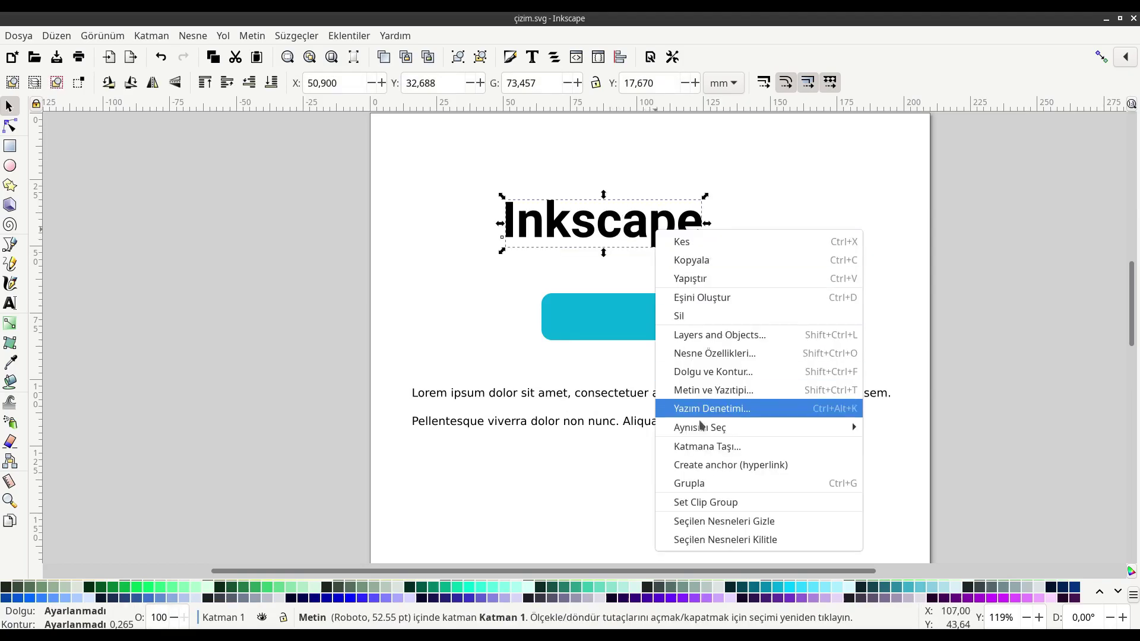
left_click(780, 470)
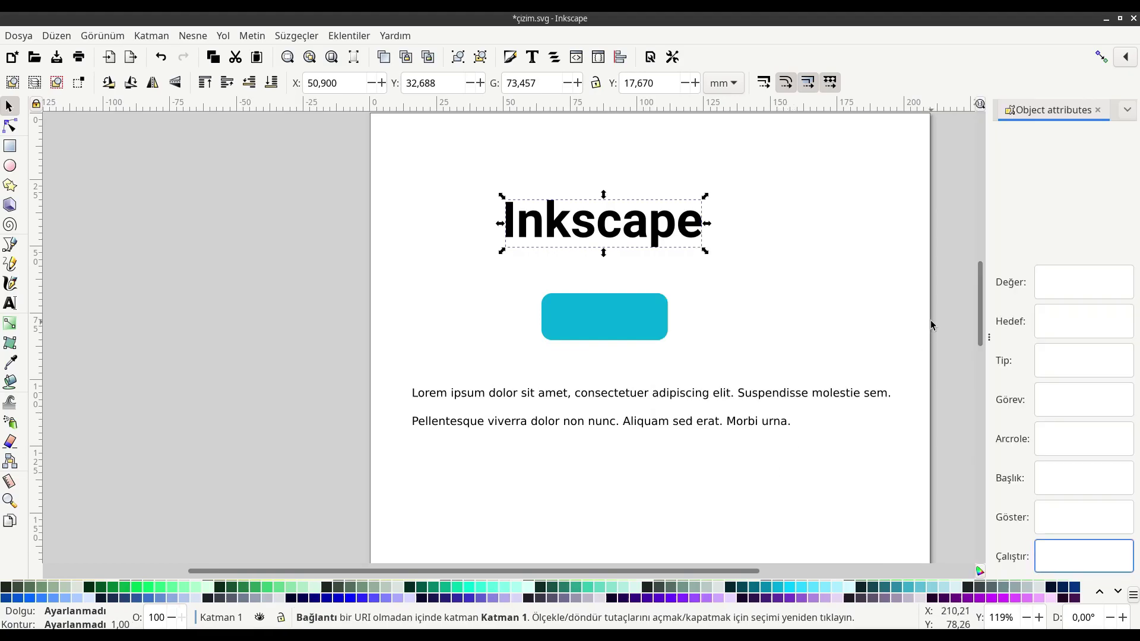
left_click_drag(988, 339, 825, 339)
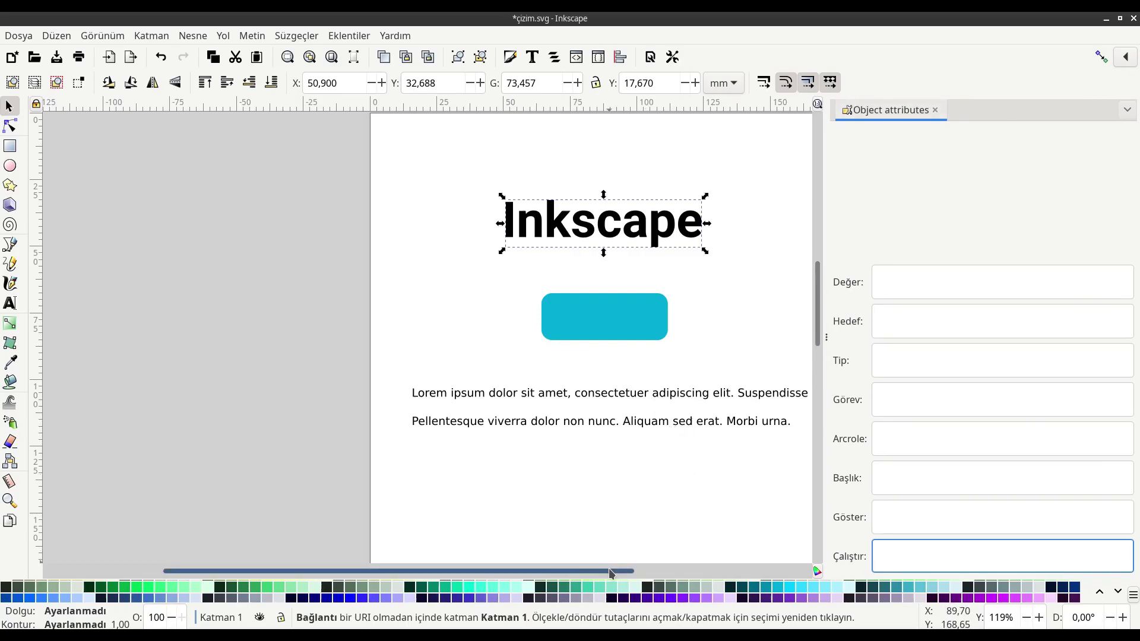
left_click_drag(609, 569, 682, 567)
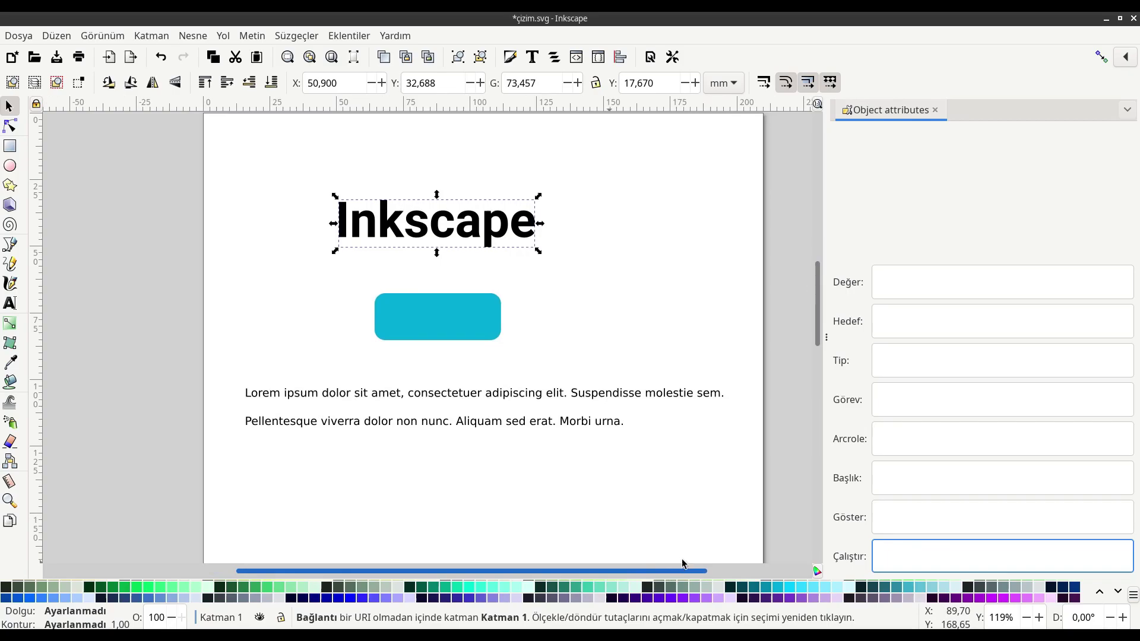
left_click(892, 289)
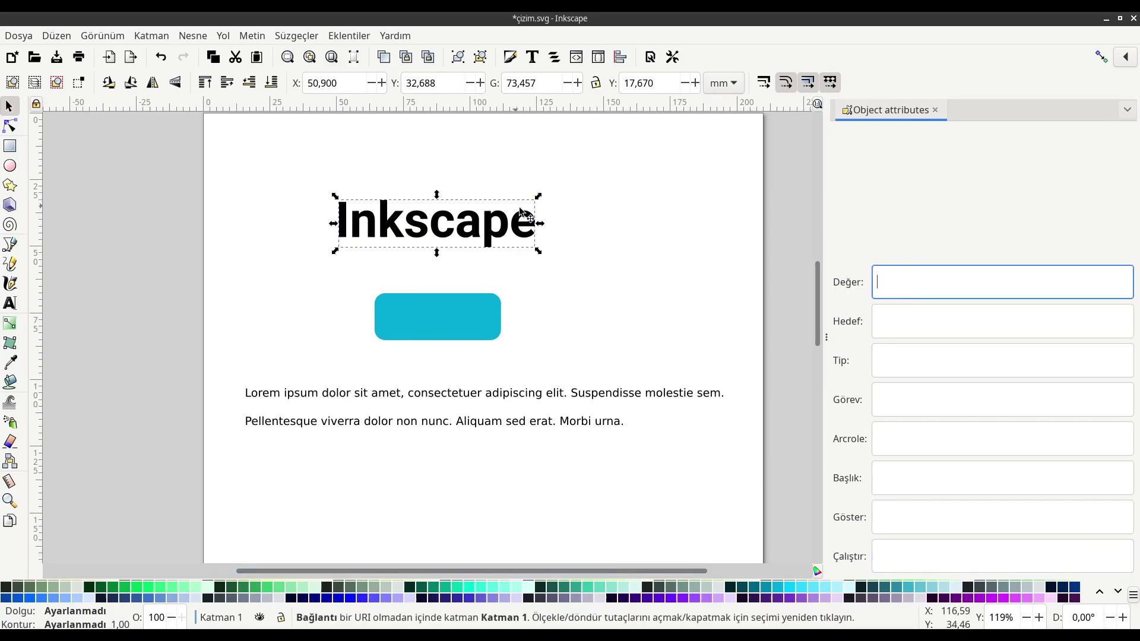
left_click(897, 283)
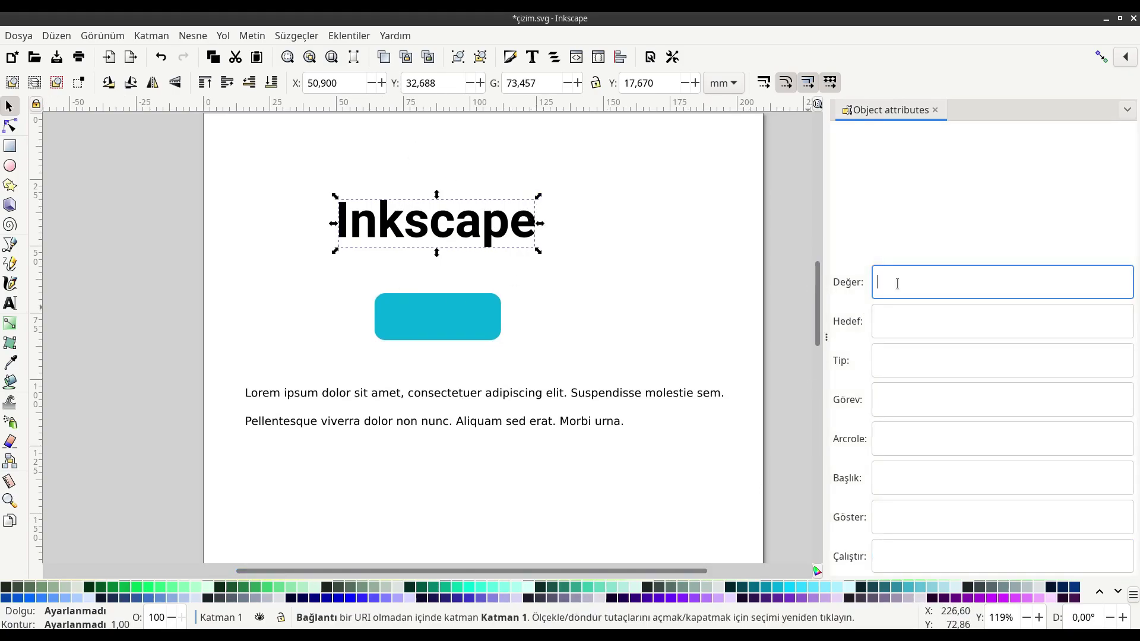
type("https://inkscape.org")
left_click(892, 516)
type("new")
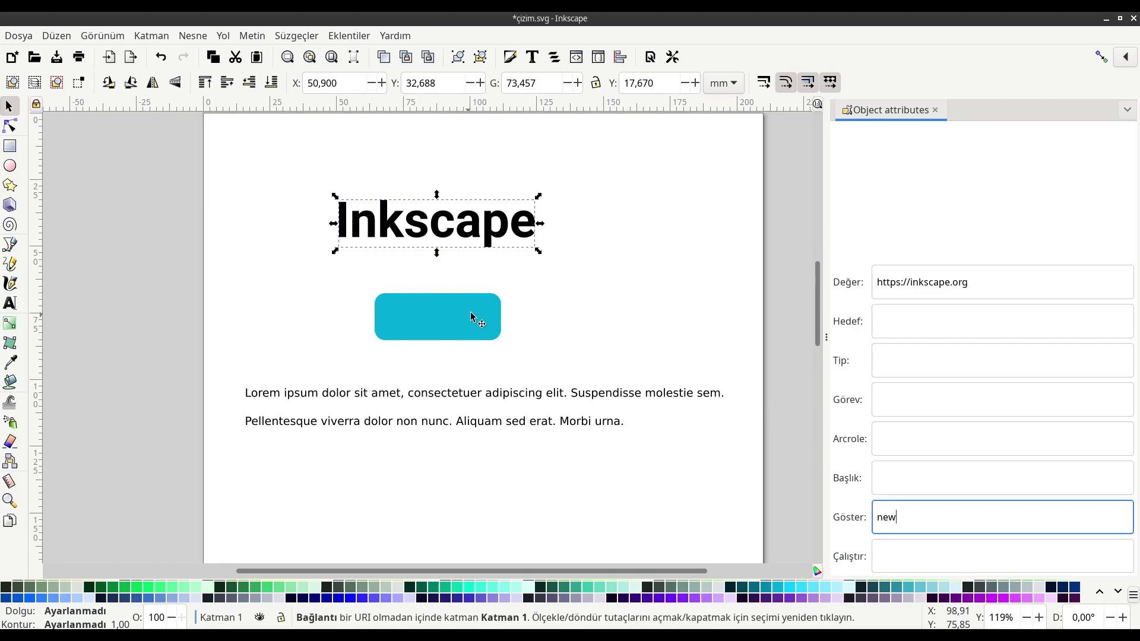
left_click(568, 261)
- Save çizim.svg and open it in Firefox from the Desktop folder
key("ctrl+s")
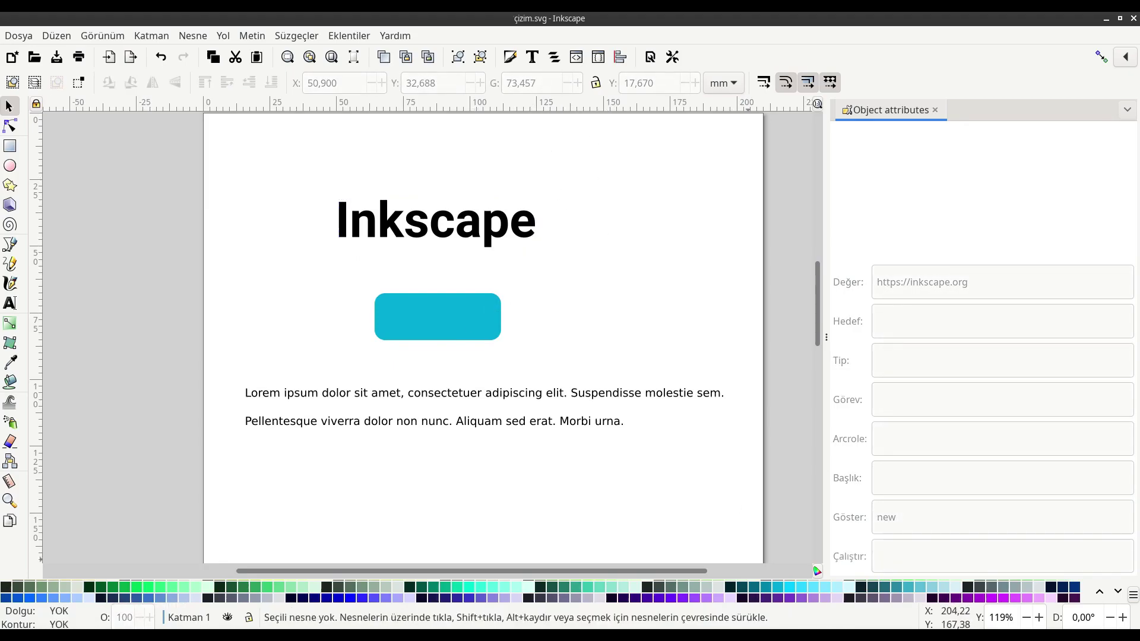
key("super+e")
left_click(333, 196)
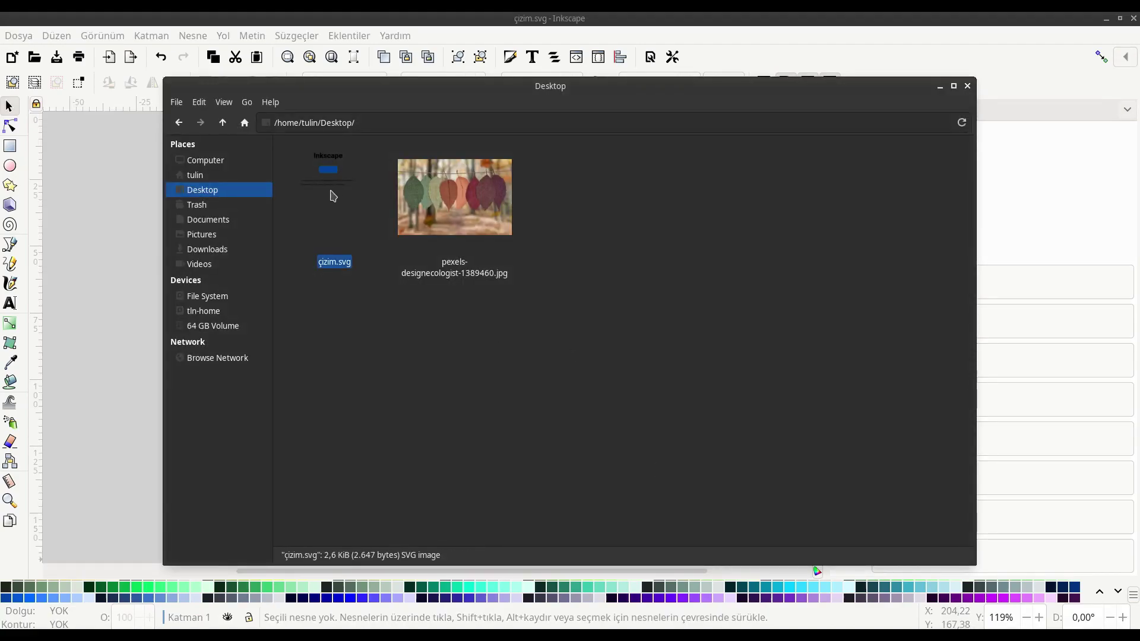
right_click(333, 196)
left_click(371, 202)
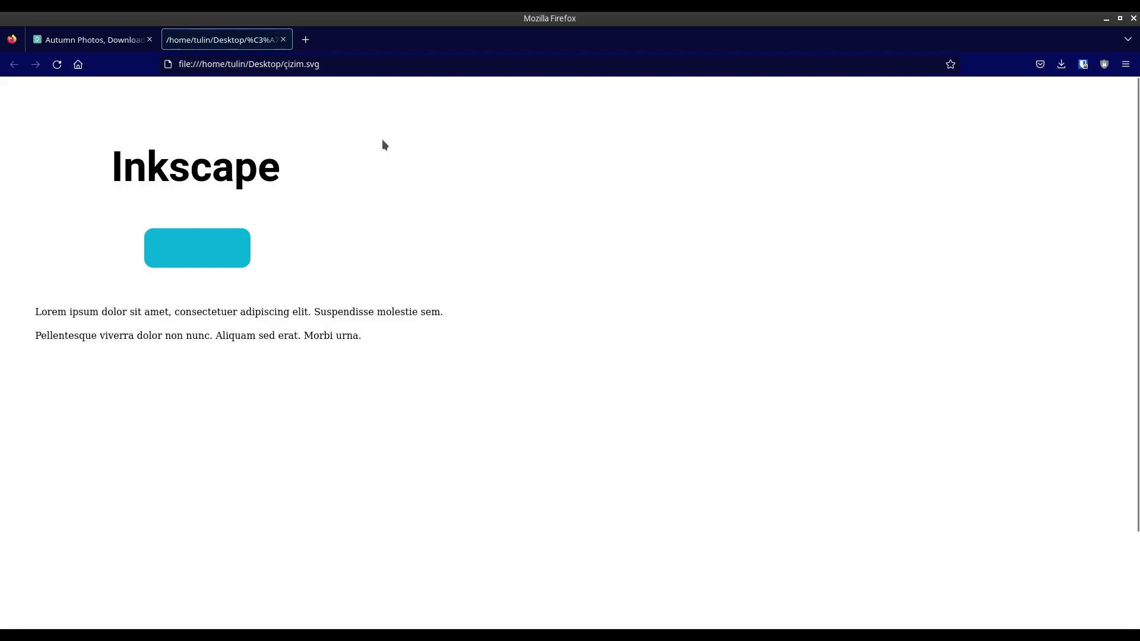
- Follow the title link to inkscape.org and copy the LEARN page's link address
left_click(240, 175)
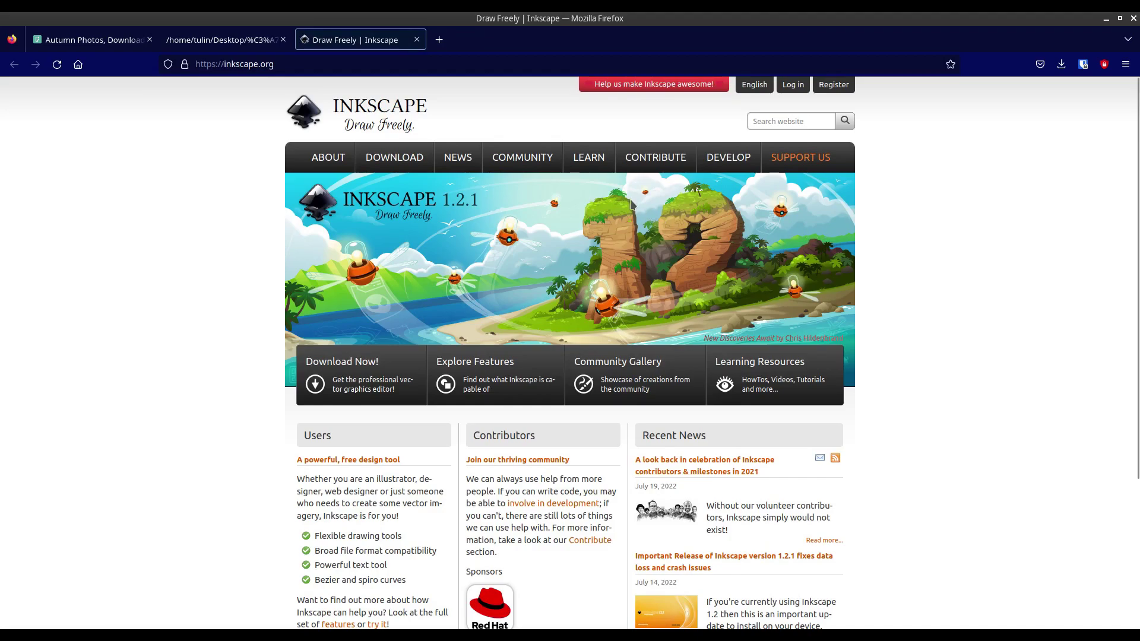
right_click(589, 160)
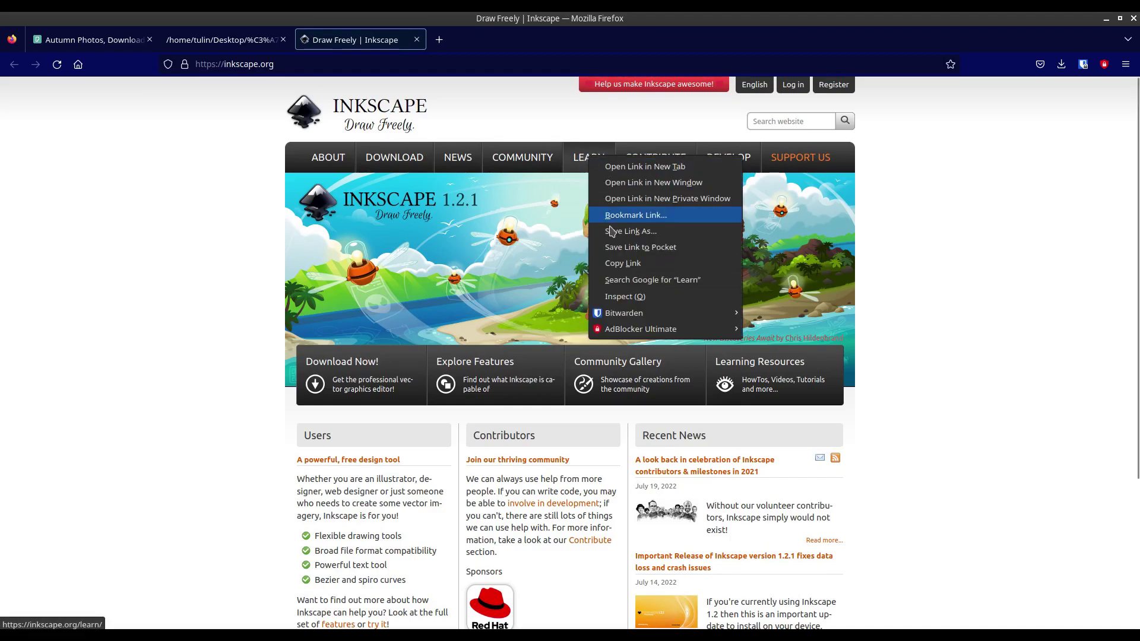
left_click(622, 264)
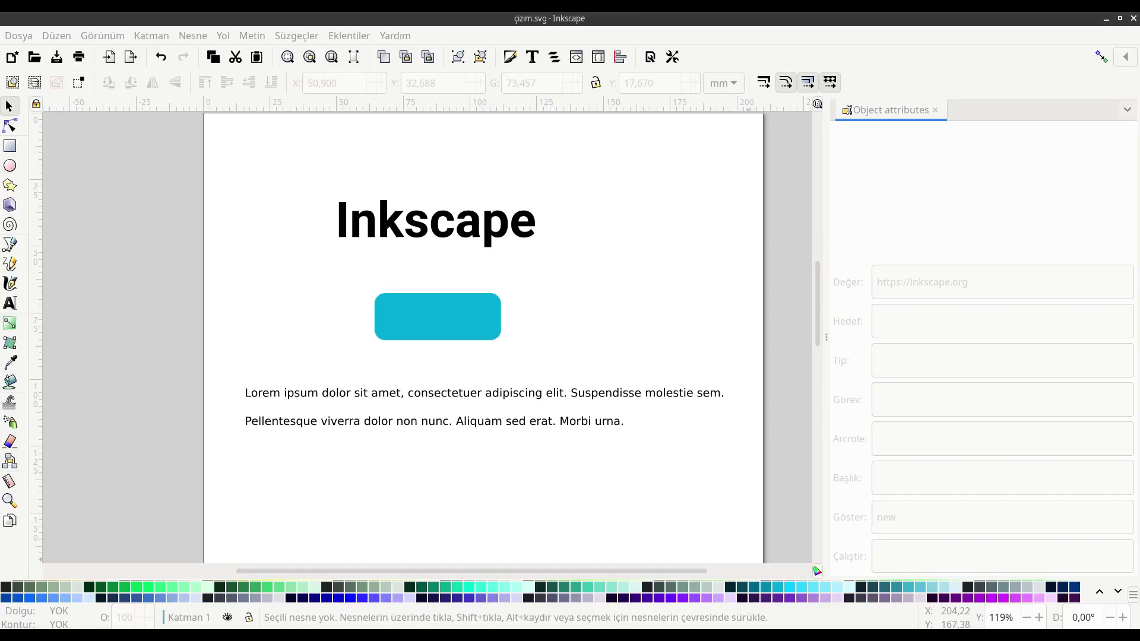
- Wrap the cyan button rectangle in a hyperlink anchor
left_click(495, 325)
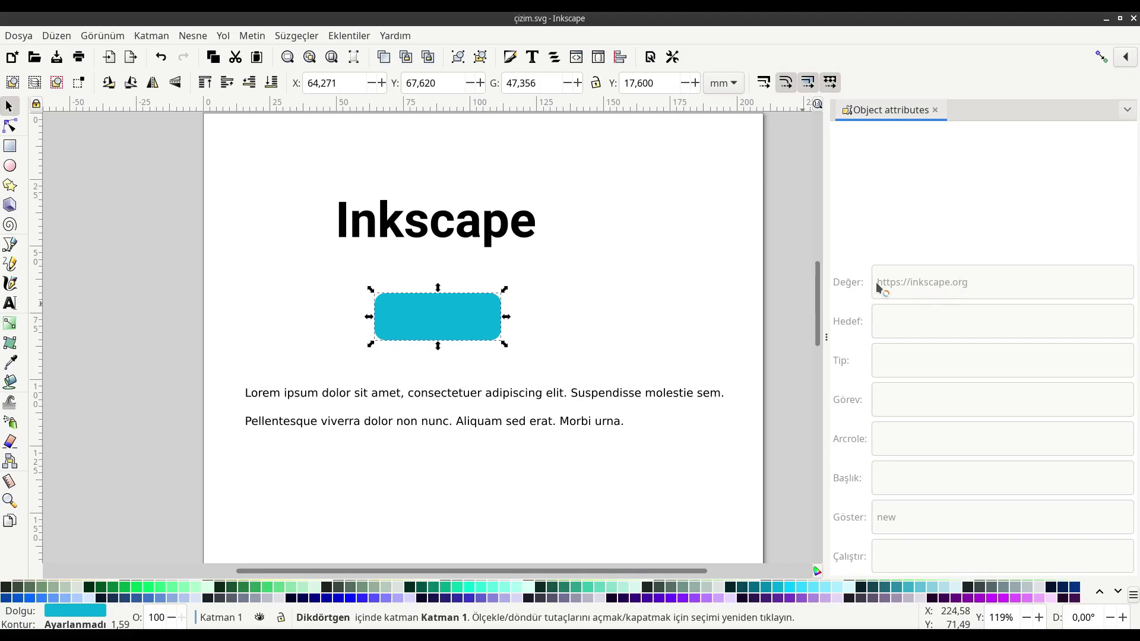
right_click(456, 322)
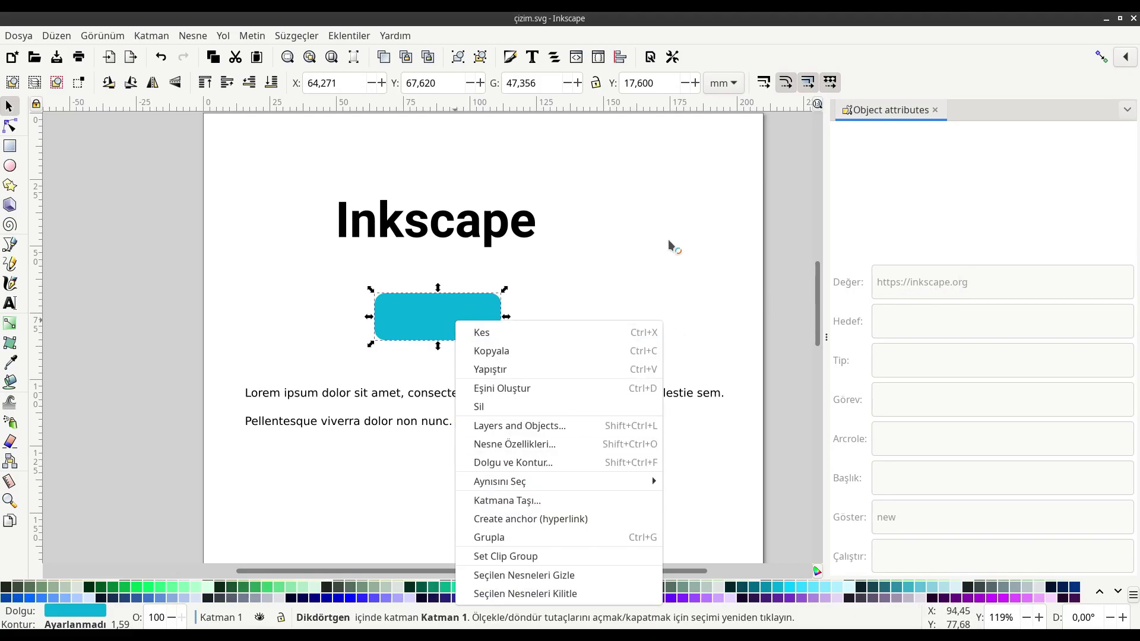
left_click(645, 234)
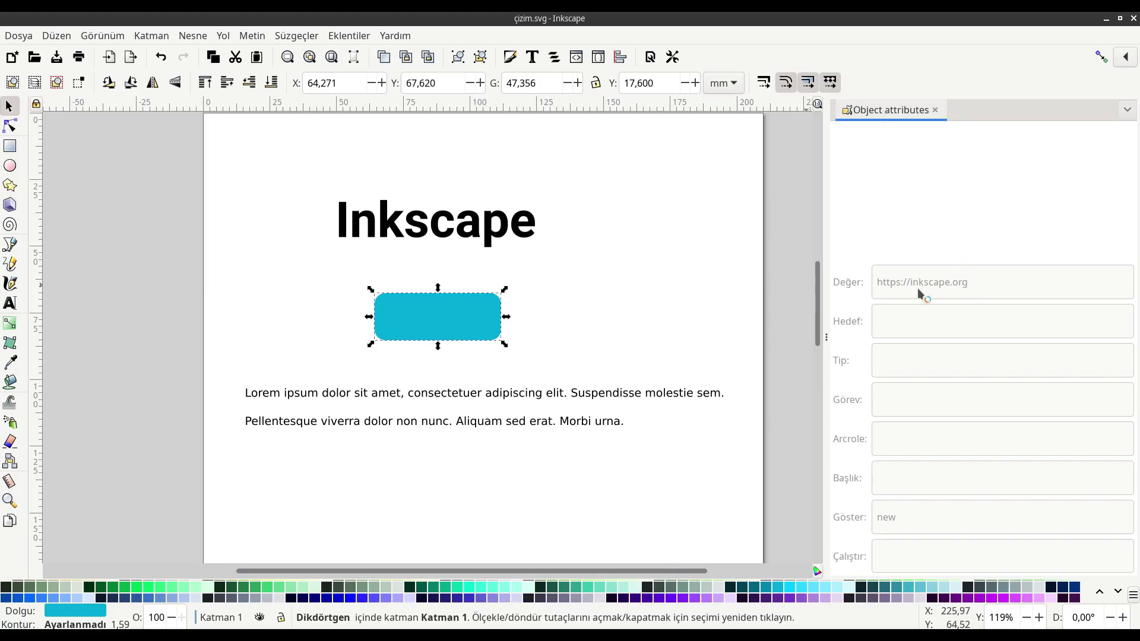
right_click(463, 317)
left_click(525, 514)
left_click(887, 283)
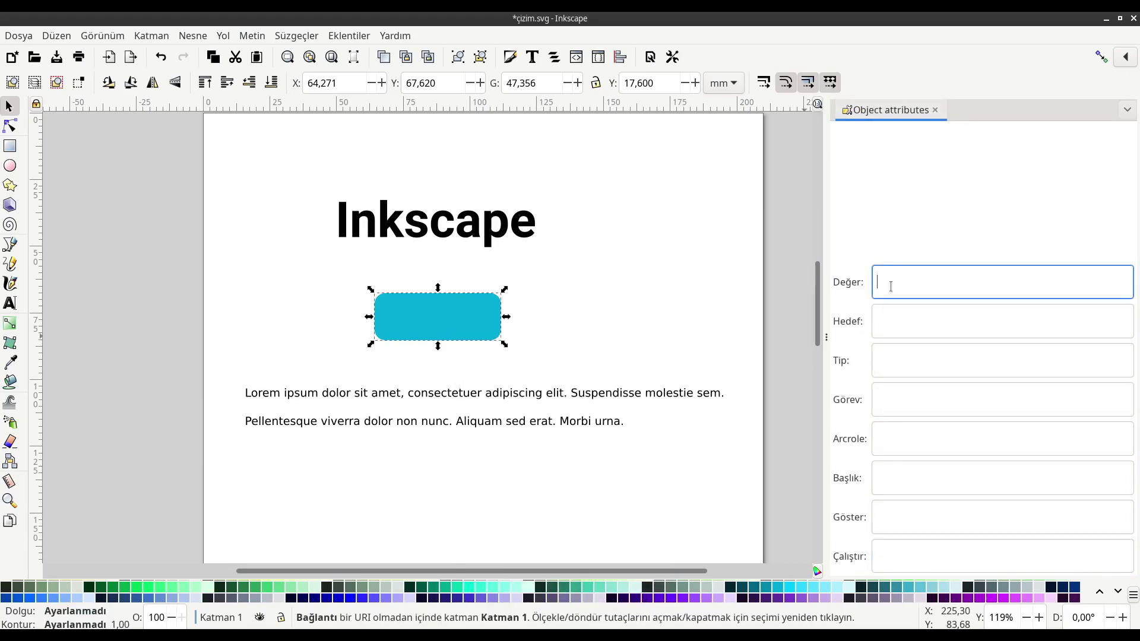
type("https://inkscape.org/learn/")
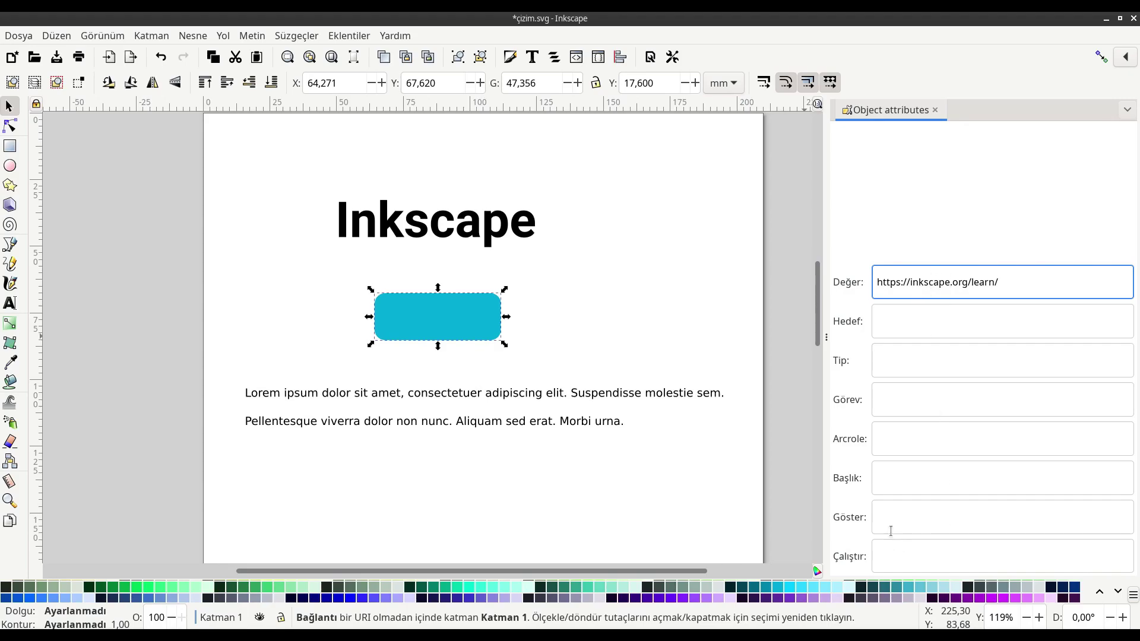
left_click(888, 522)
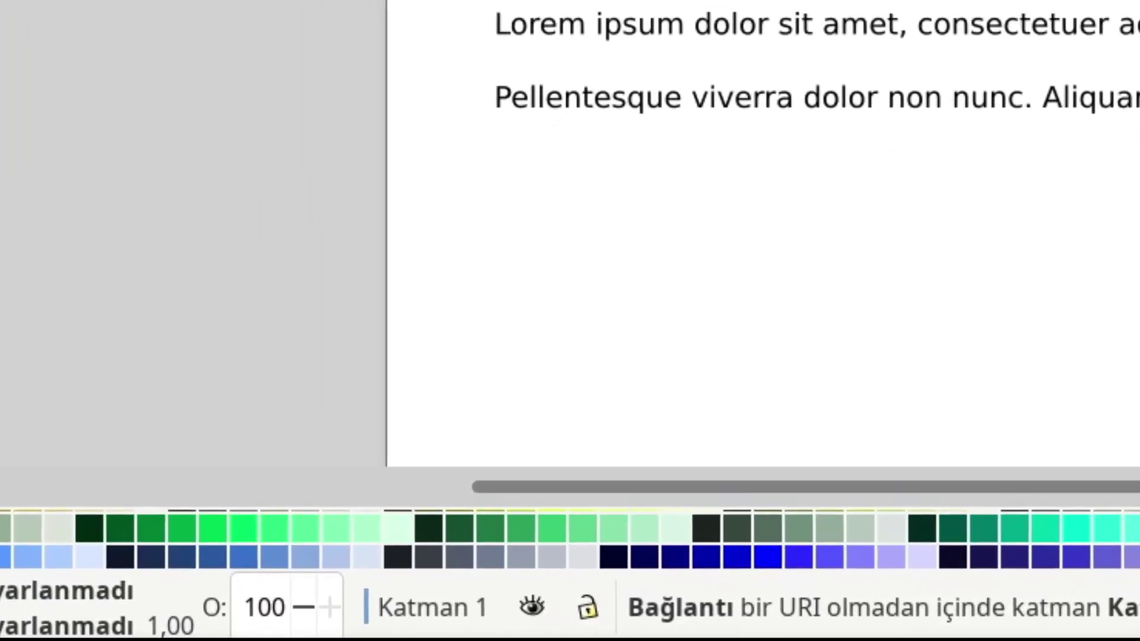
left_click(270, 605)
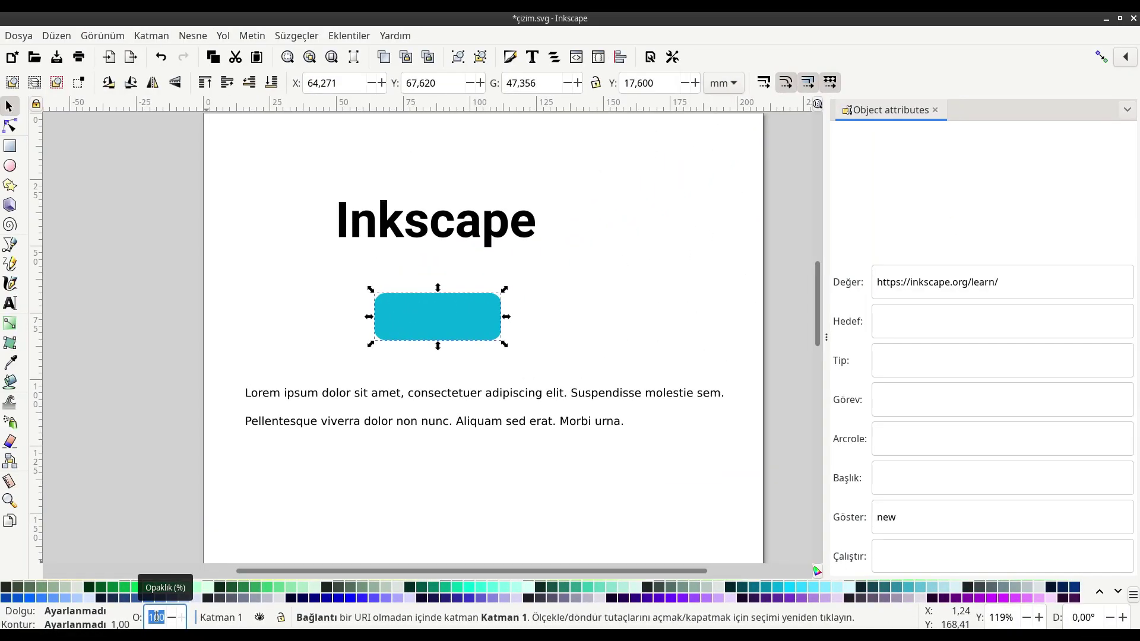
left_click(558, 301)
key("ctrl+s")
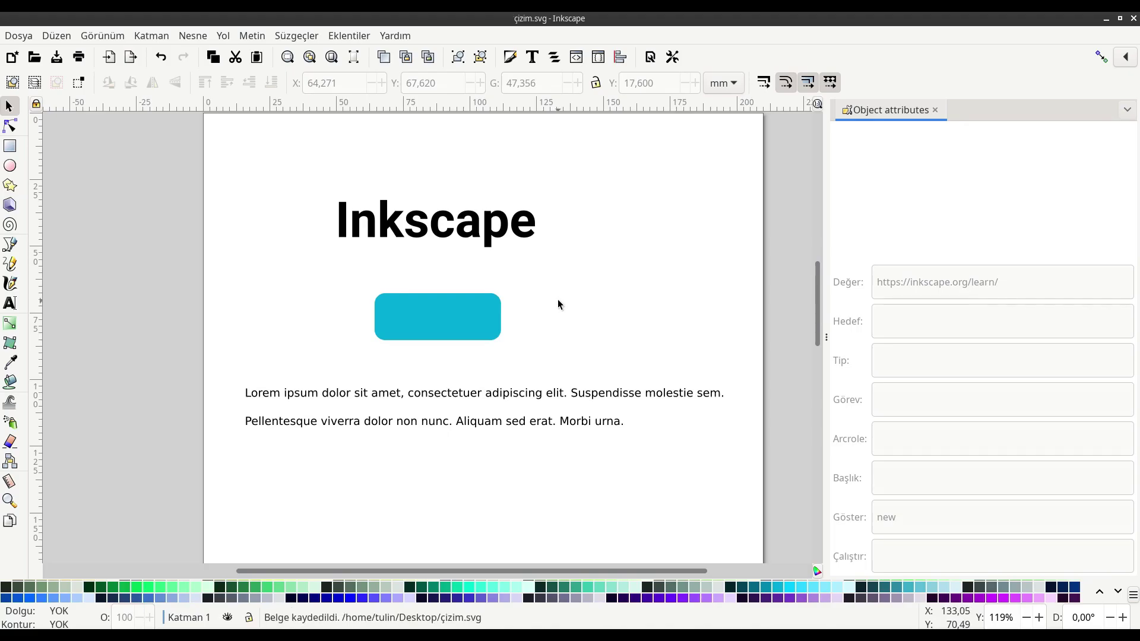
- Test the cyan button link in Firefox's çizim.svg tab, then return to Inkscape
key("alt+Tab")
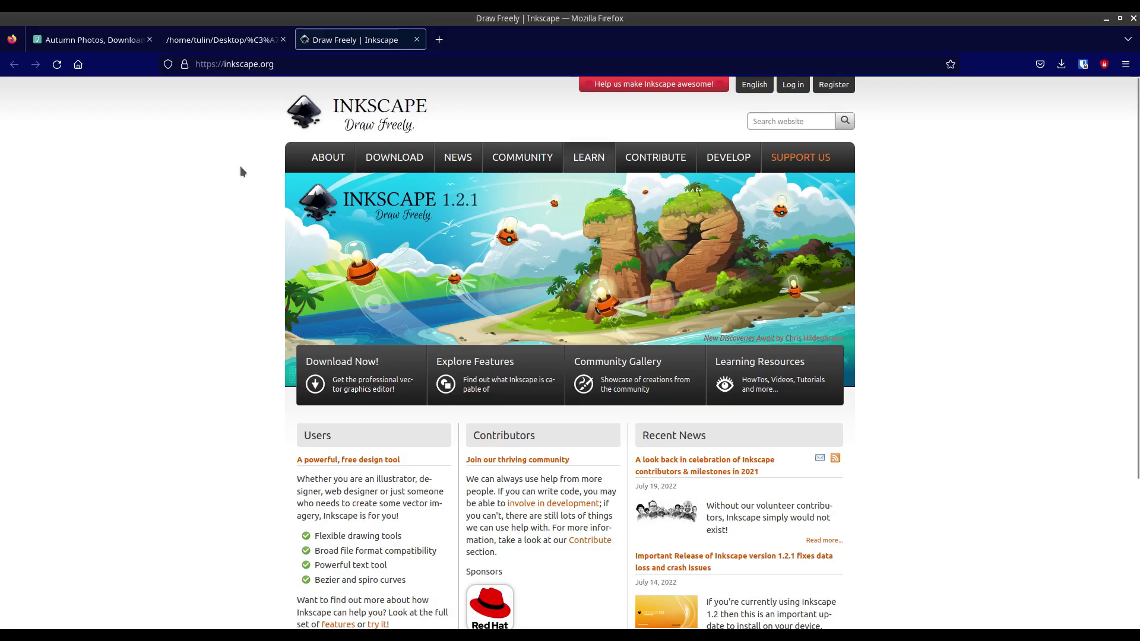
left_click(220, 39)
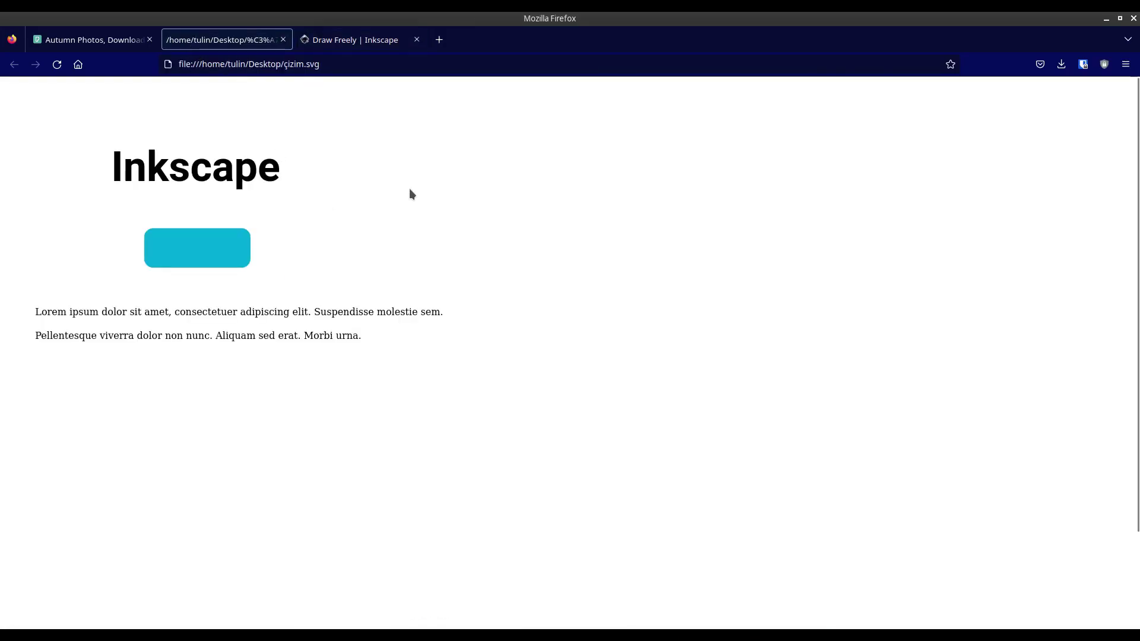
left_click(207, 254)
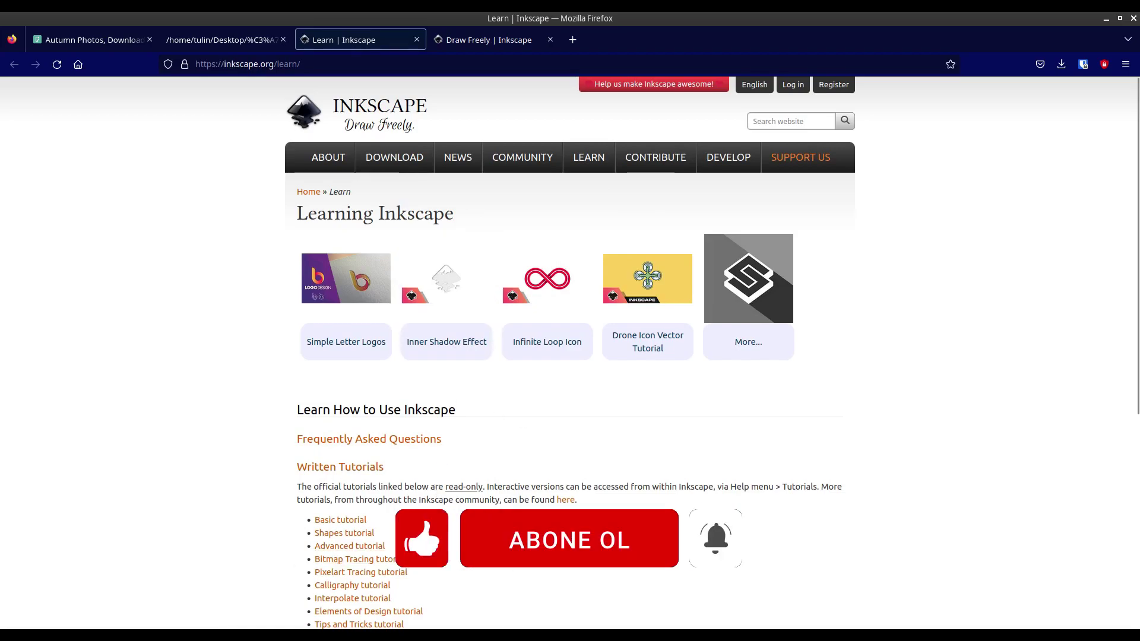
key("alt+Tab")
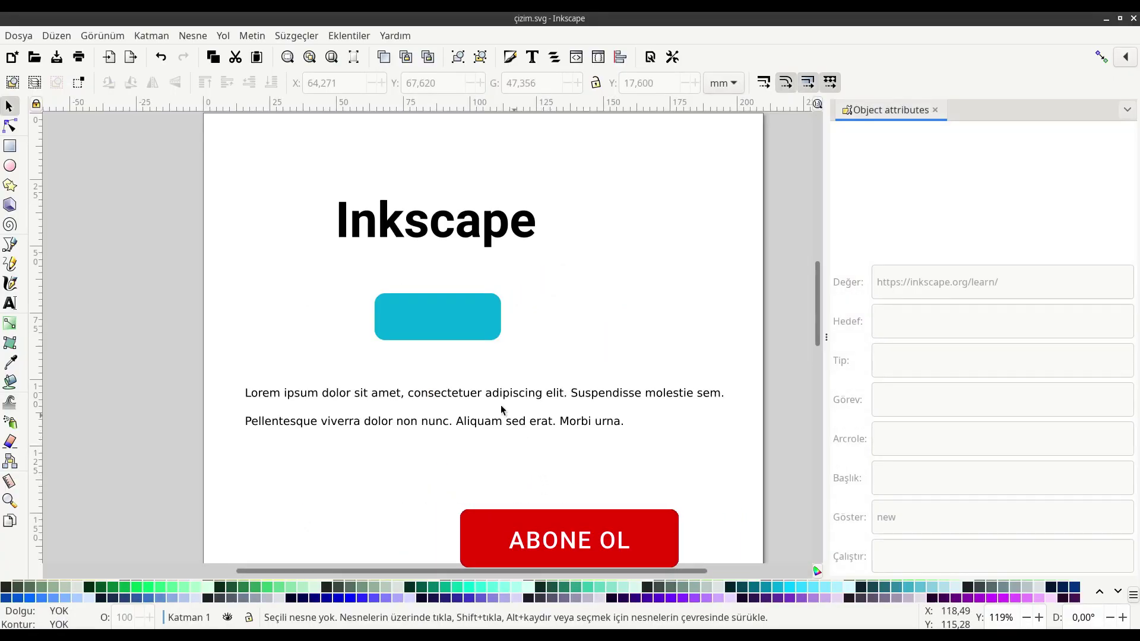
- Select the word 'consectetuer' inside the Lorem ipsum paragraph
left_click(464, 396)
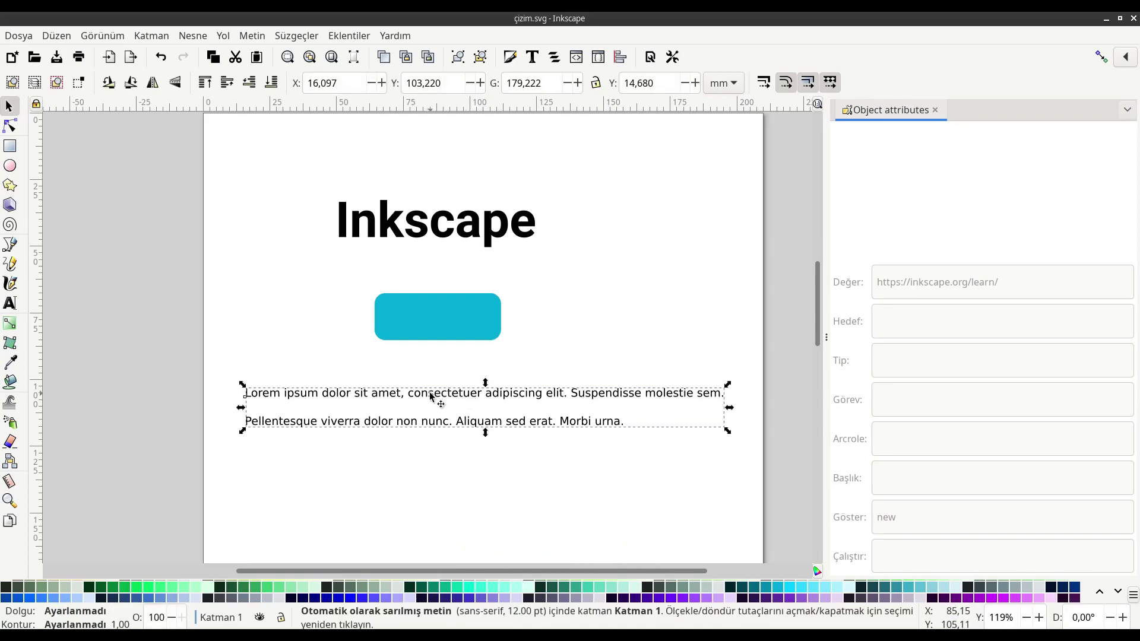
double_click(445, 397)
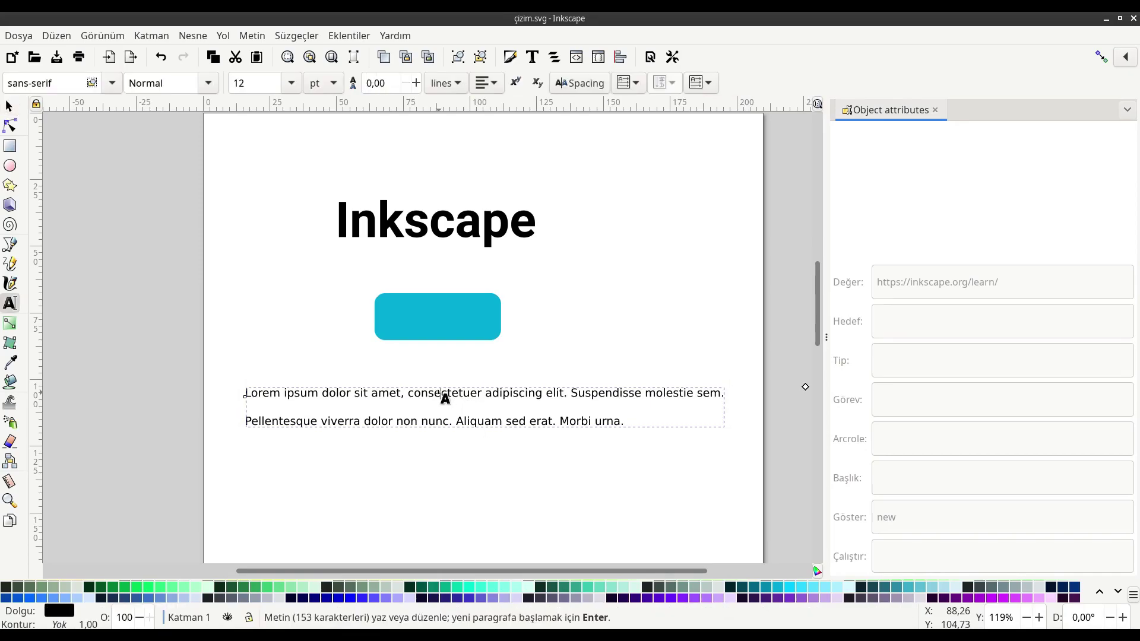
triple_click(439, 394)
left_click(440, 394)
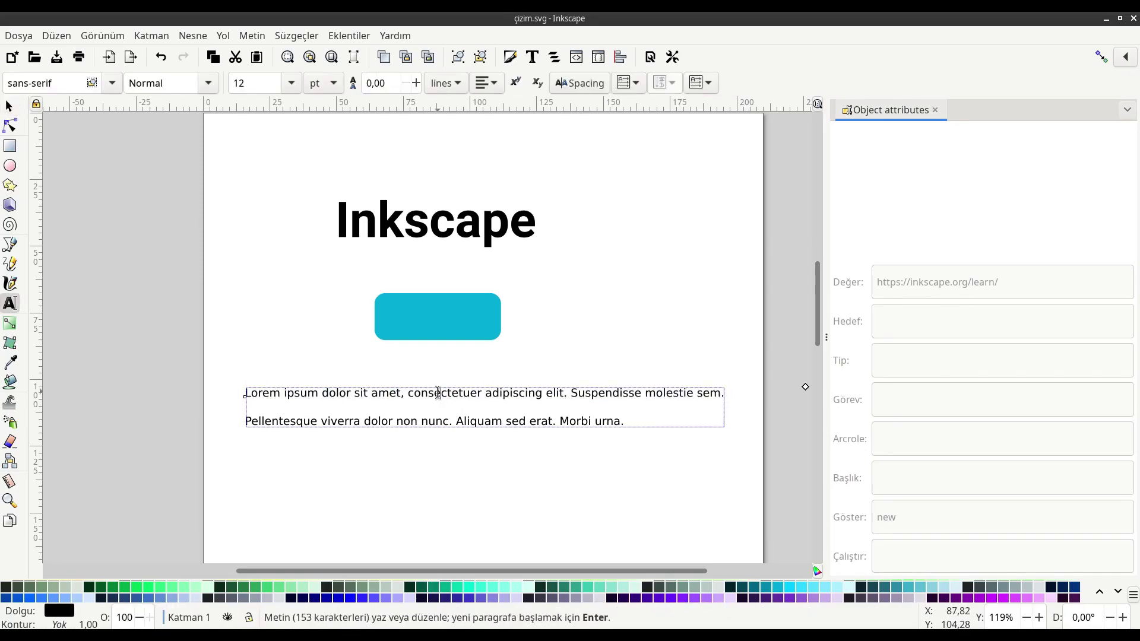
triple_click(438, 394)
double_click(433, 395)
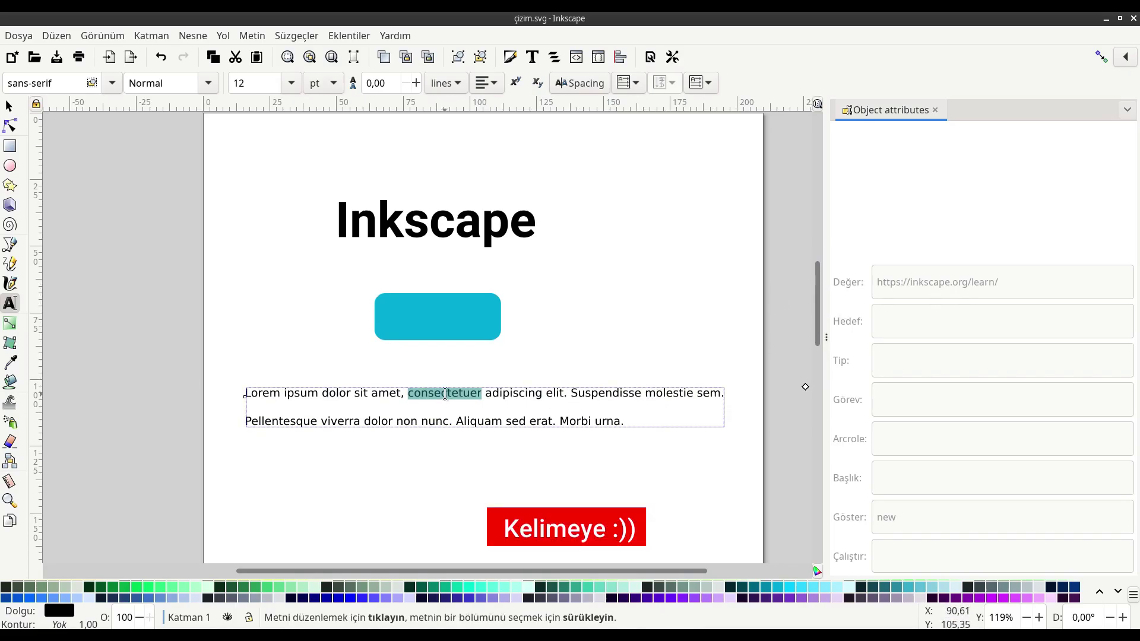
right_click(445, 394)
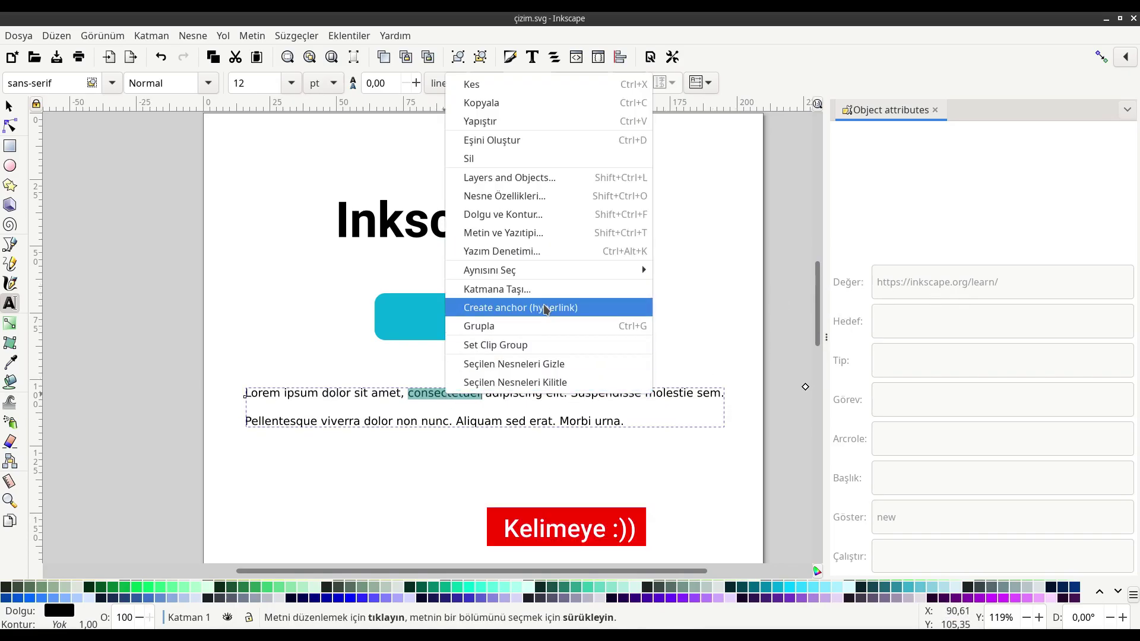
left_click(546, 307)
left_click(905, 279)
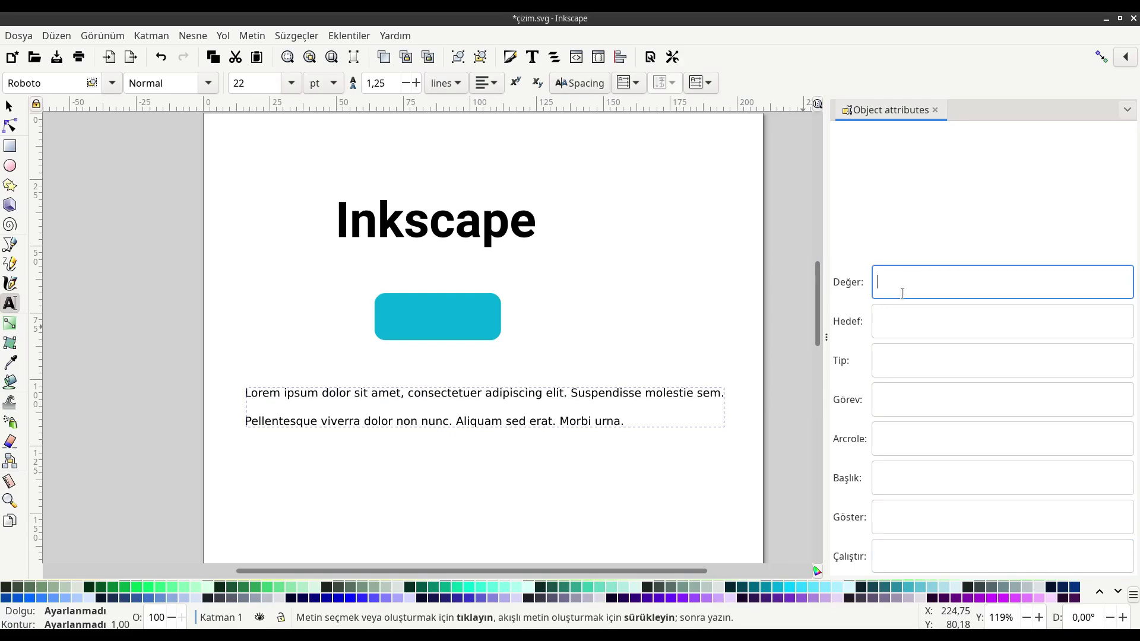
type("https://inkscape.org/learn/")
left_click(889, 519)
type("new")
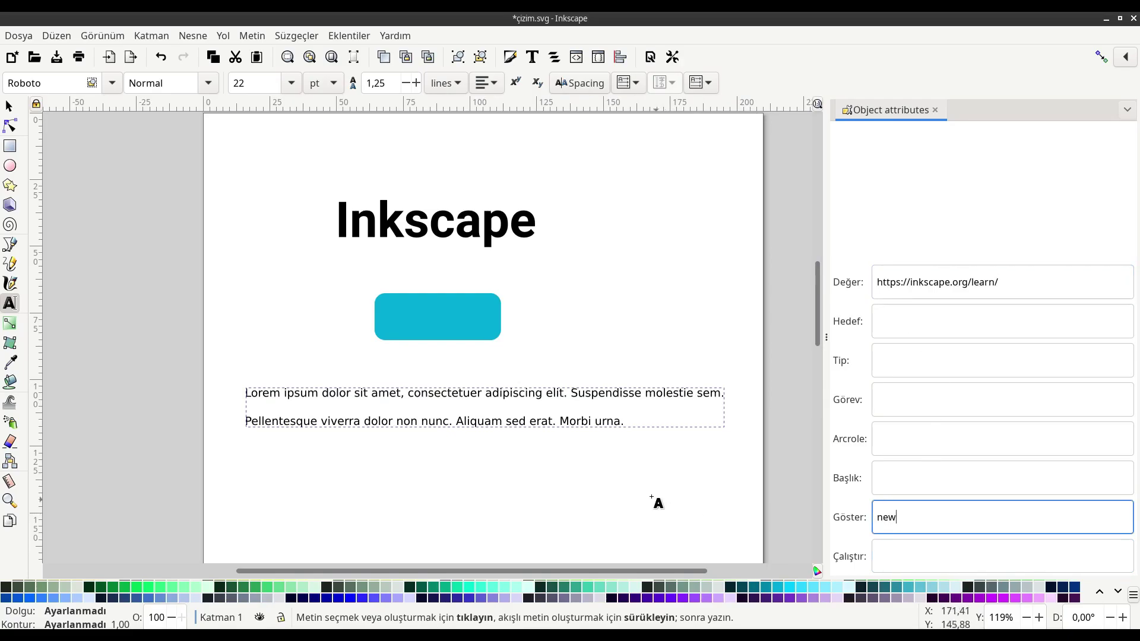
key("ctrl+s")
left_click(606, 314)
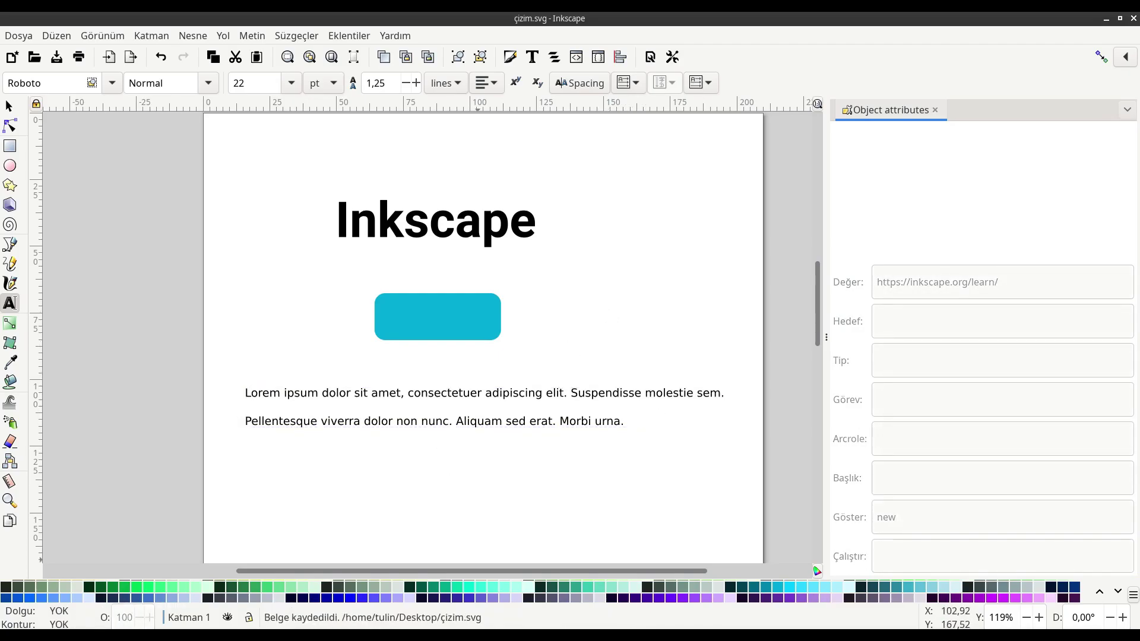
- Test the 'consectetuer' link in Firefox's çizim.svg tab, then return to Inkscape
key("alt+Tab")
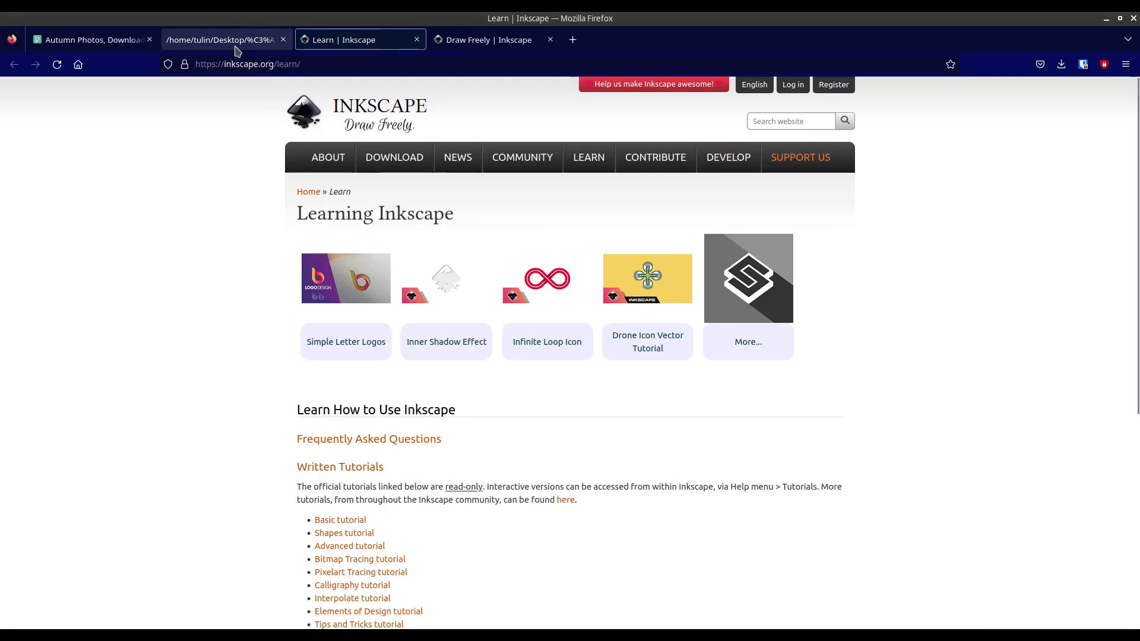
left_click(234, 42)
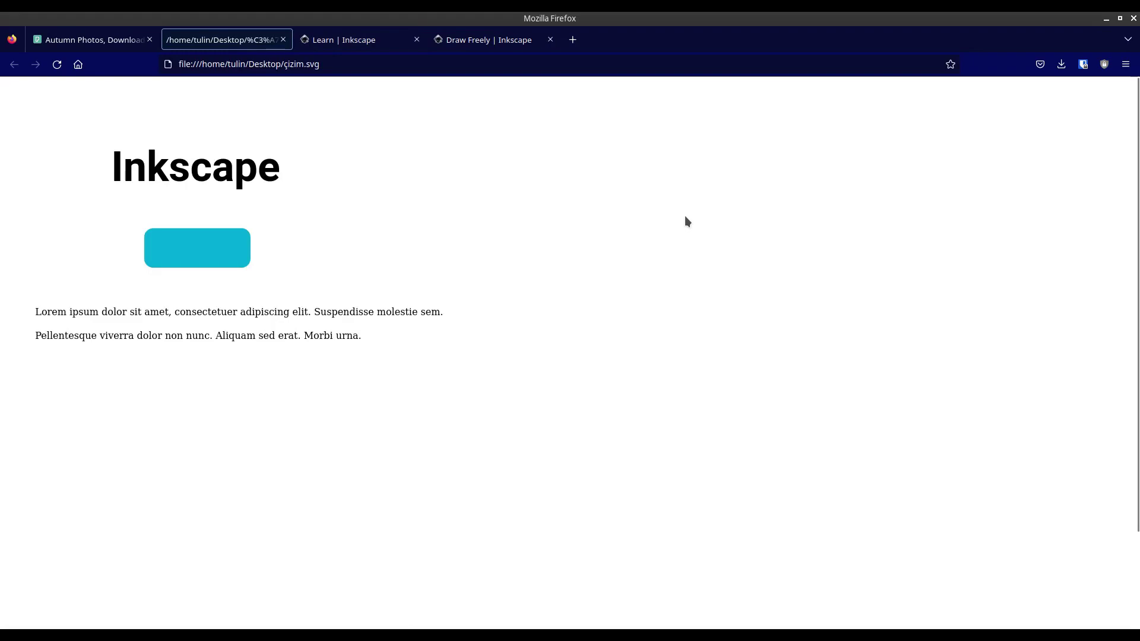
left_click(196, 316)
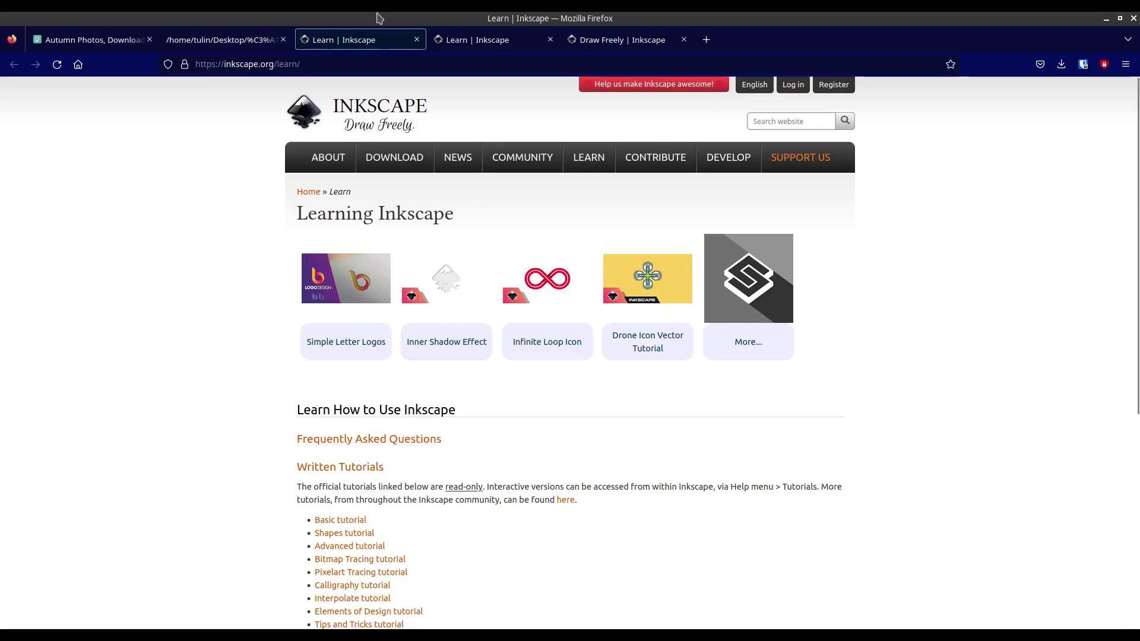
left_click(247, 41)
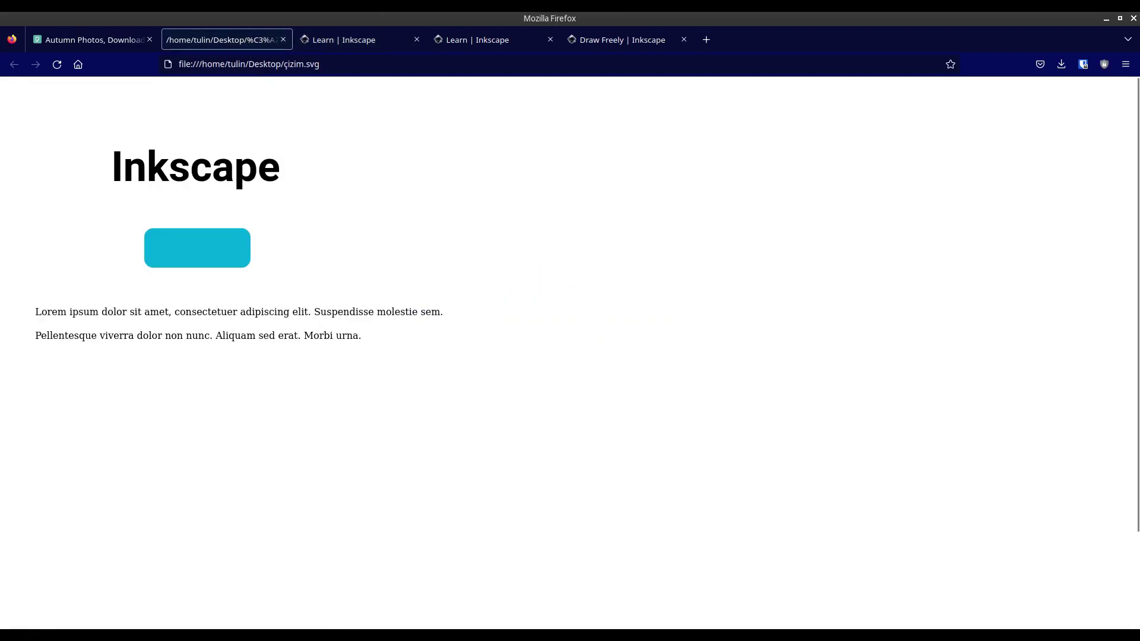
key("alt+Tab")
scroll(380, 452, "down", 3)
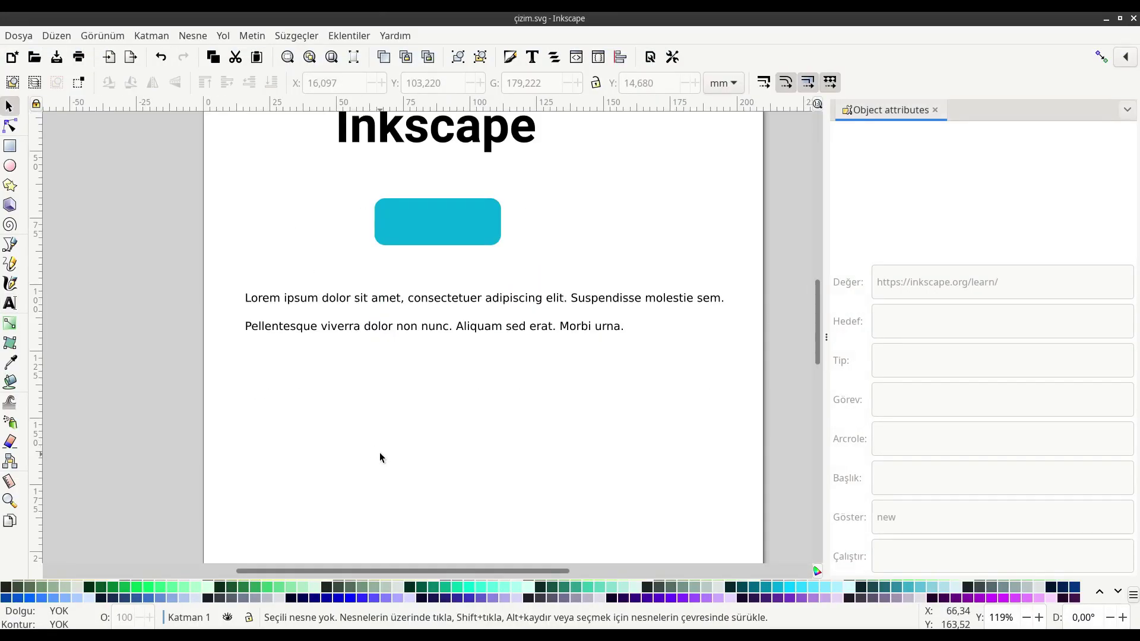
scroll(425, 408, "down", 2)
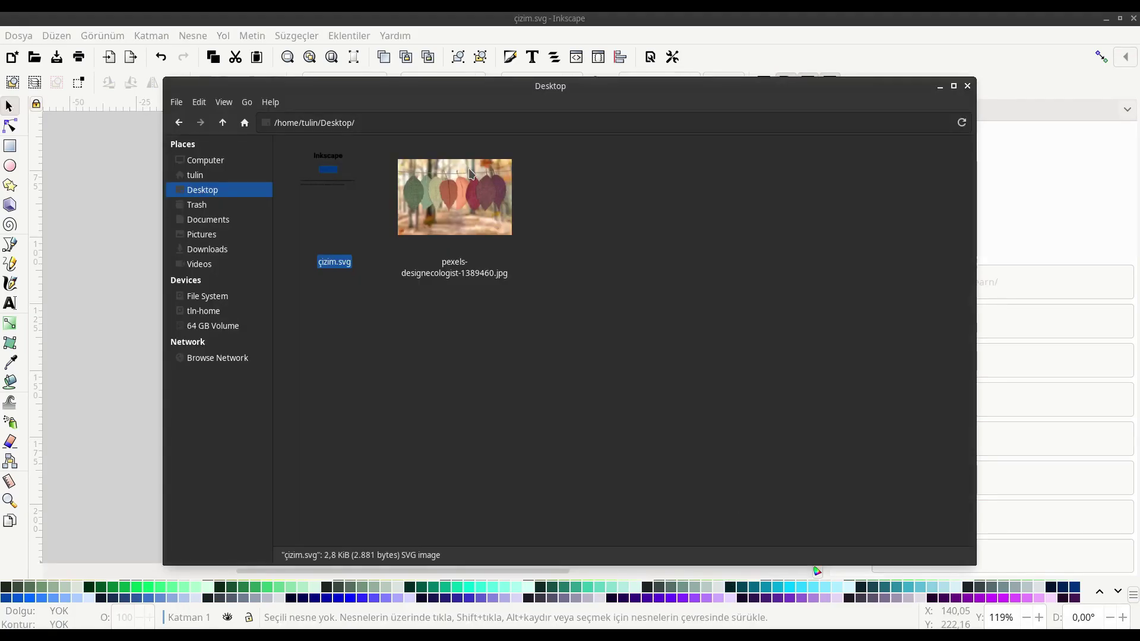
left_click_drag(456, 175, 130, 248)
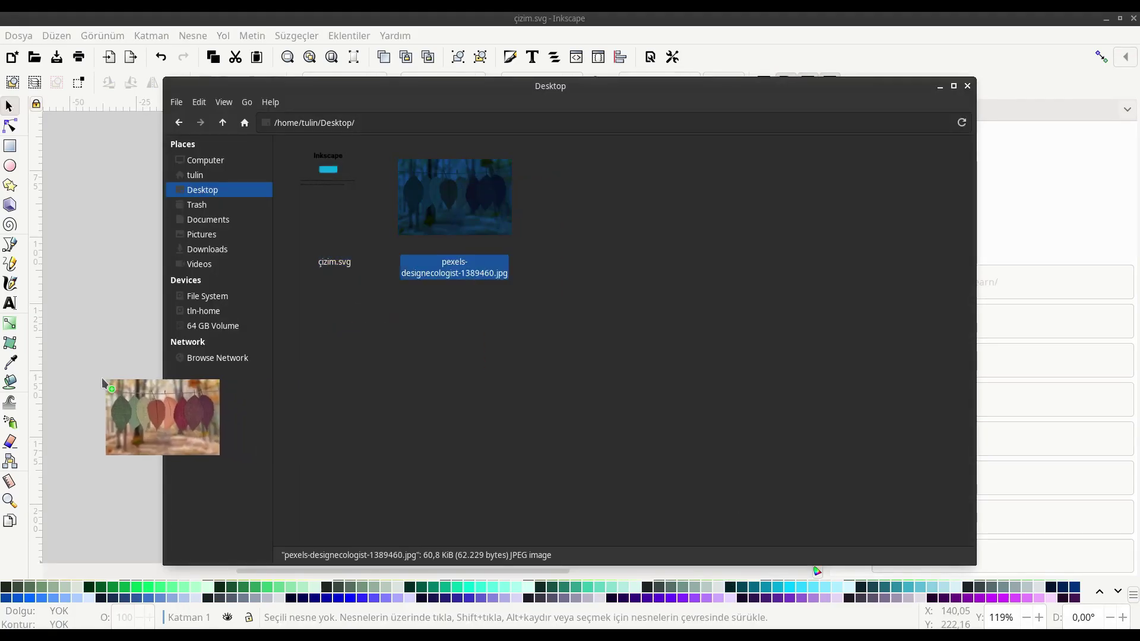
left_click(518, 22)
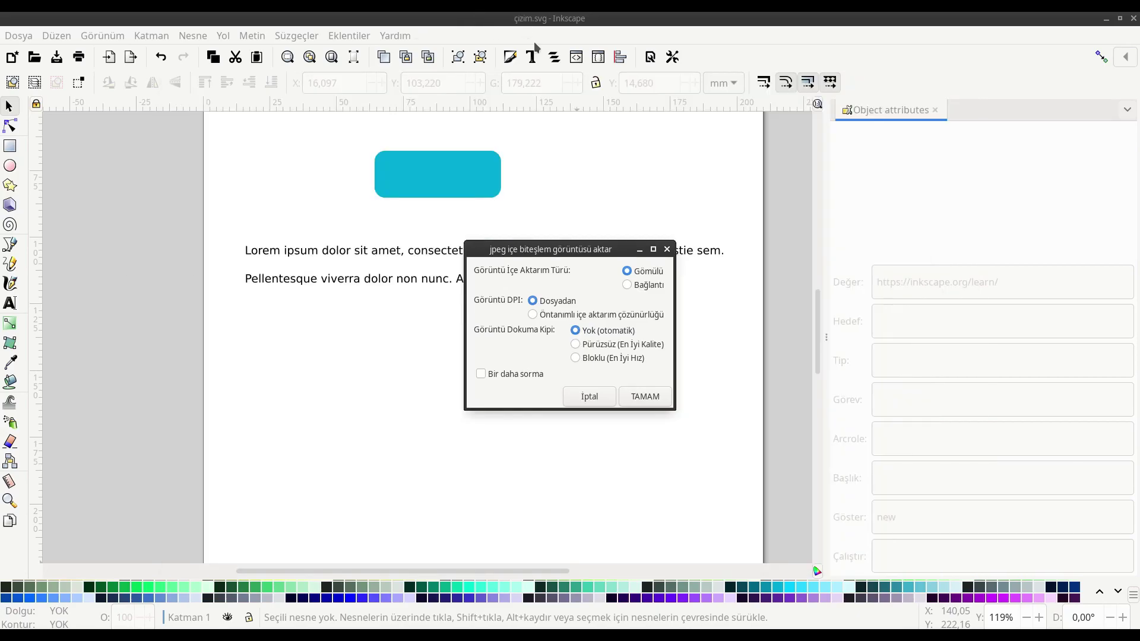
left_click_drag(581, 252, 543, 316)
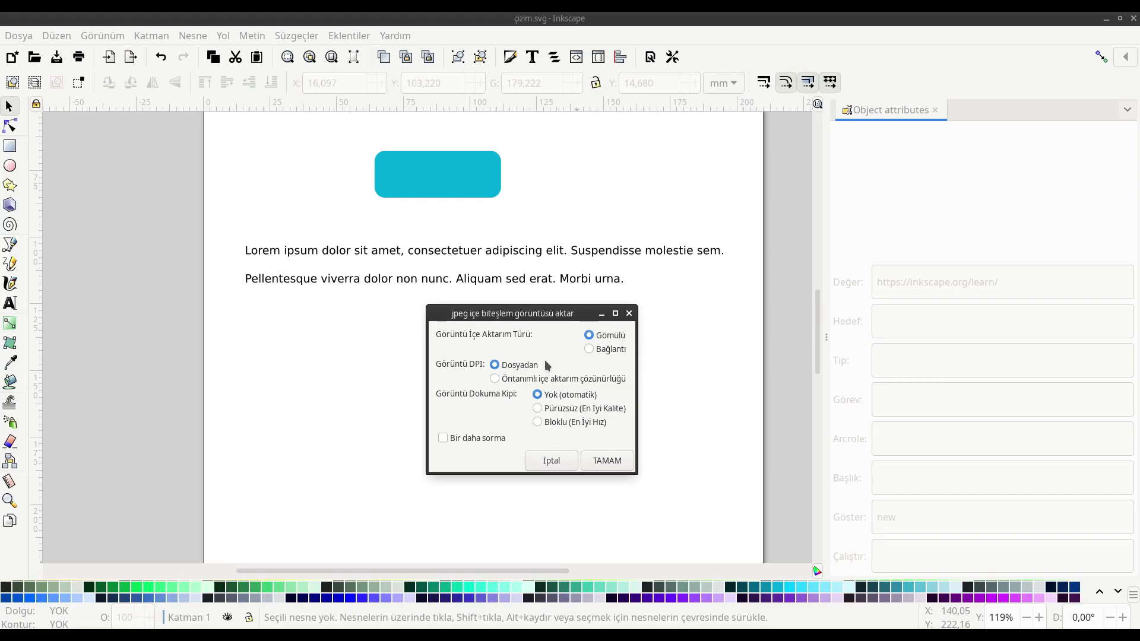
left_click(562, 463)
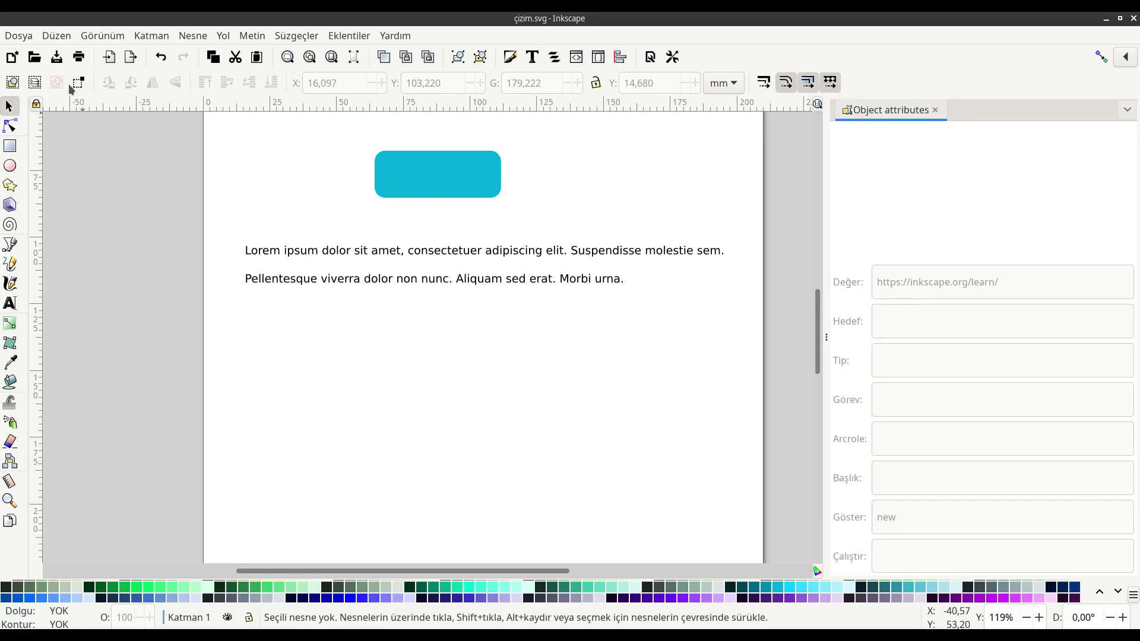
left_click(57, 36)
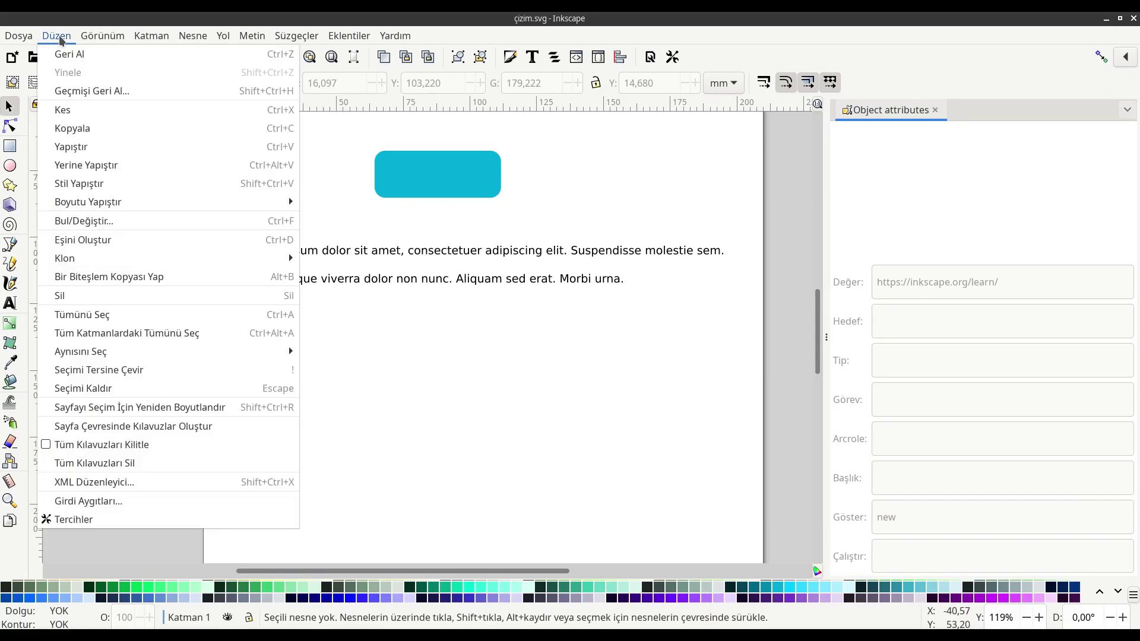
left_click(86, 521)
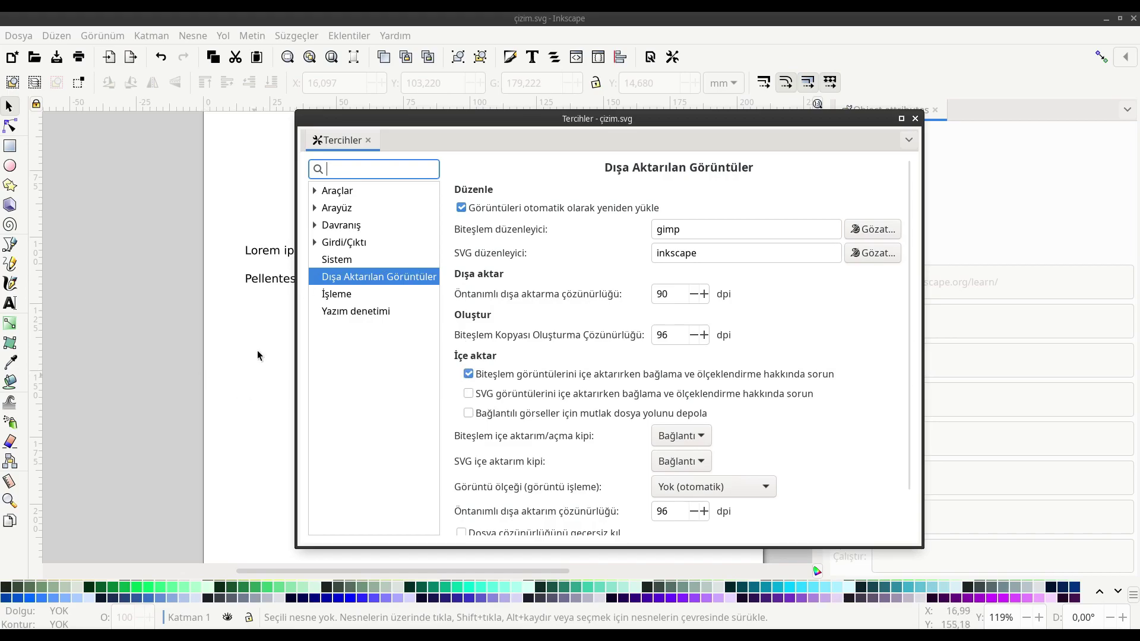
- Close preferences and drag the autumn leaves JPEG from the Desktop folder into Inkscape
left_click(914, 118)
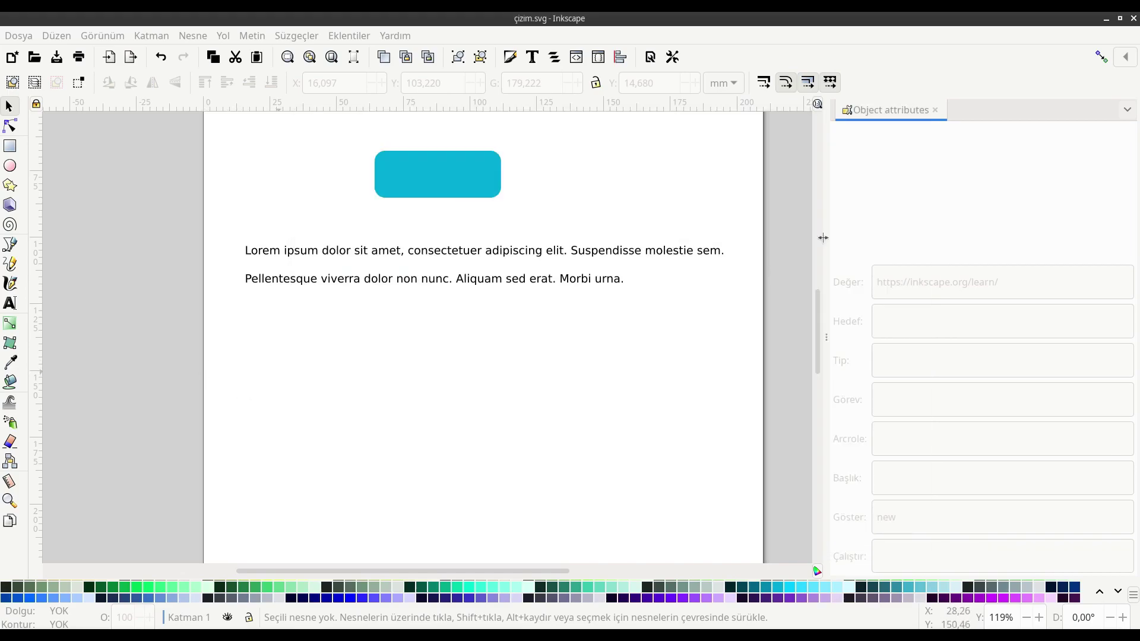
key("alt+Tab")
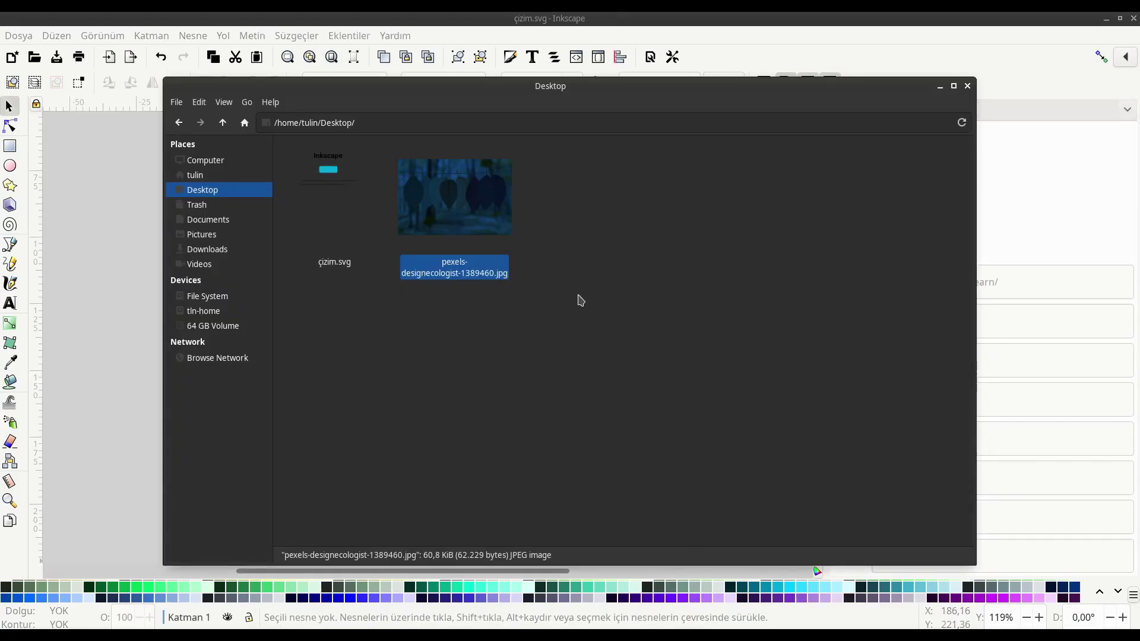
left_click_drag(465, 204, 88, 354)
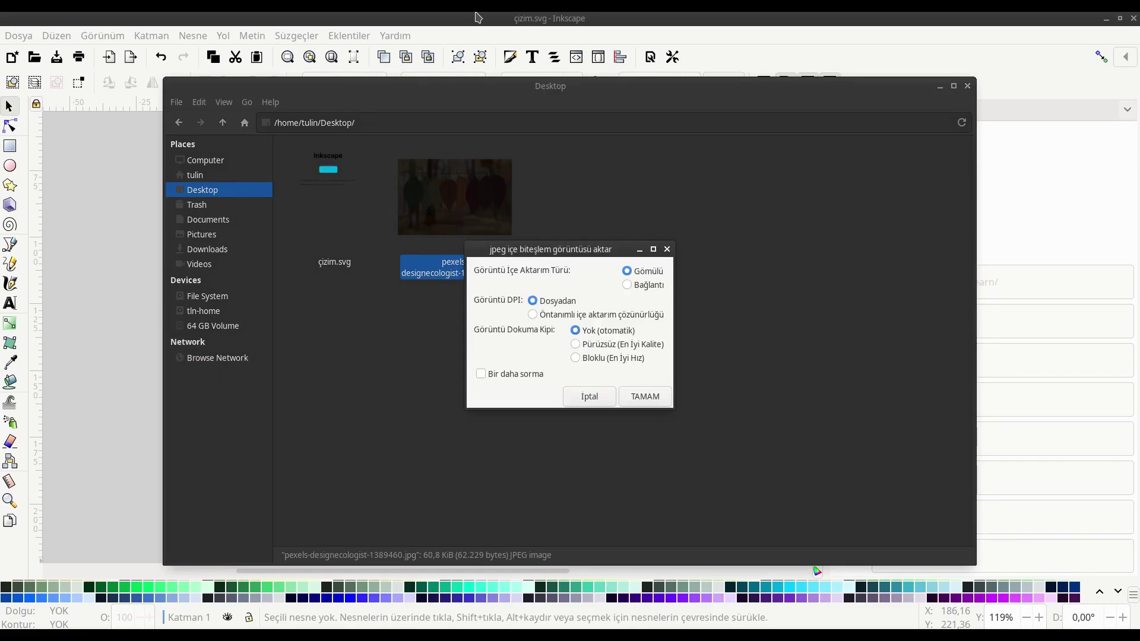
left_click(509, 25)
left_click_drag(580, 255, 530, 333)
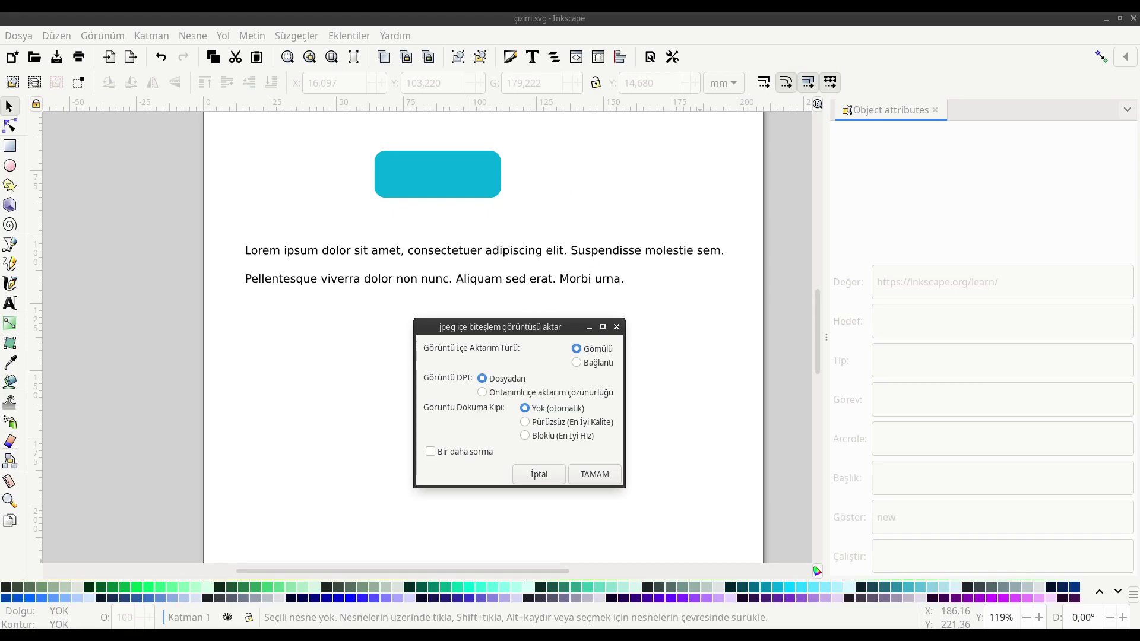
- Set the jpeg import type to Embed (Gömülü) and confirm with OK
left_click(719, 635)
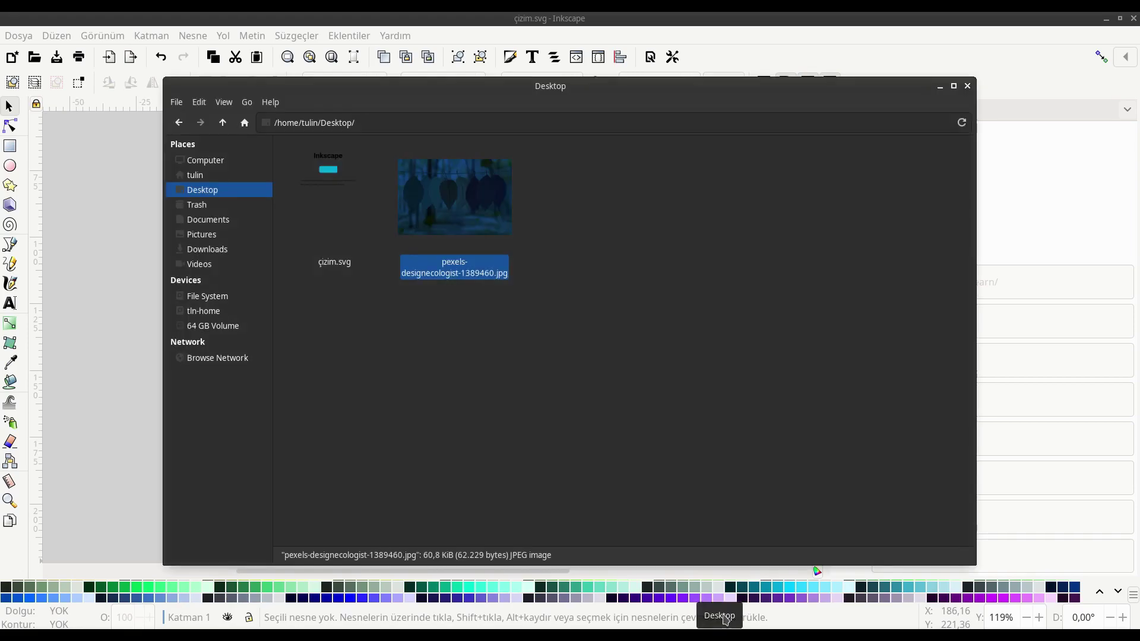
left_click(360, 309)
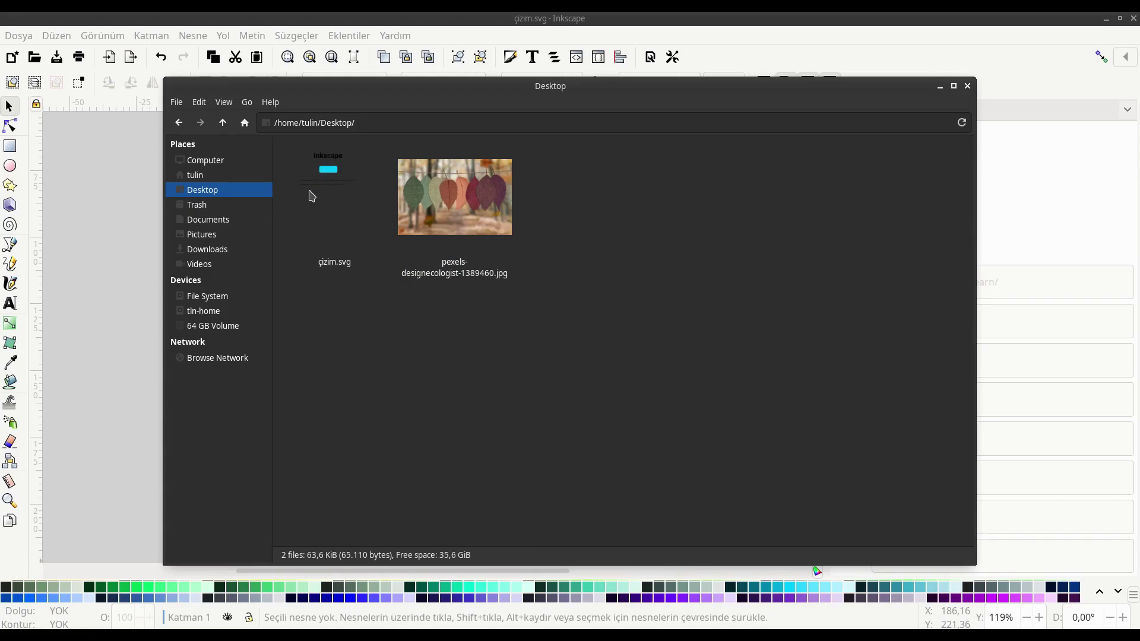
left_click(327, 203)
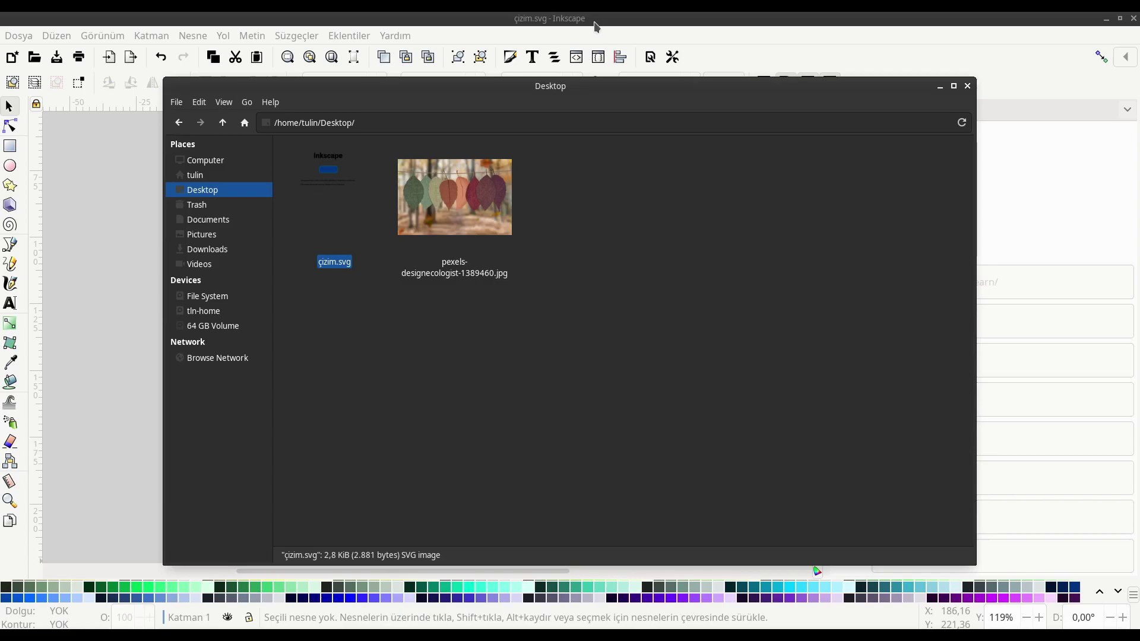
double_click(455, 202)
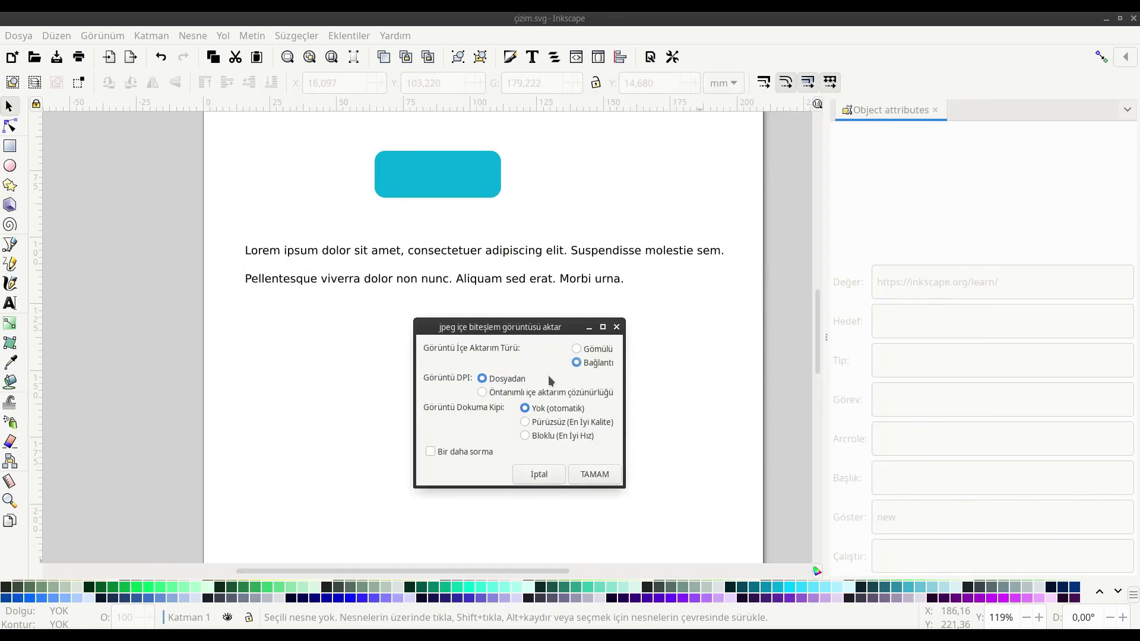
left_click(577, 349)
left_click(528, 474)
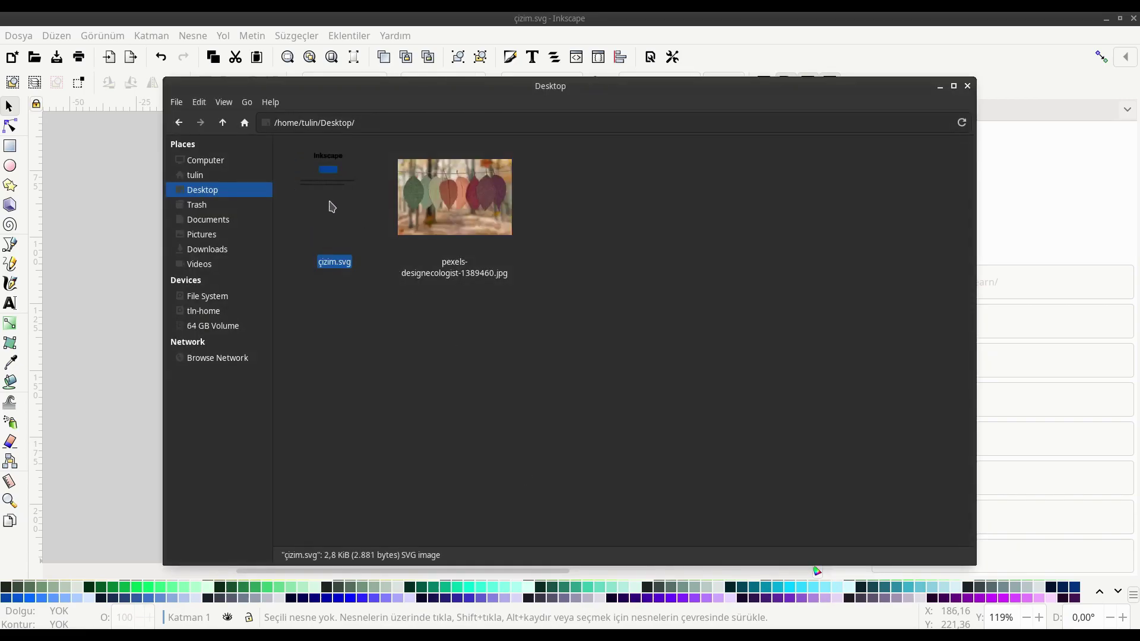
left_click(595, 25)
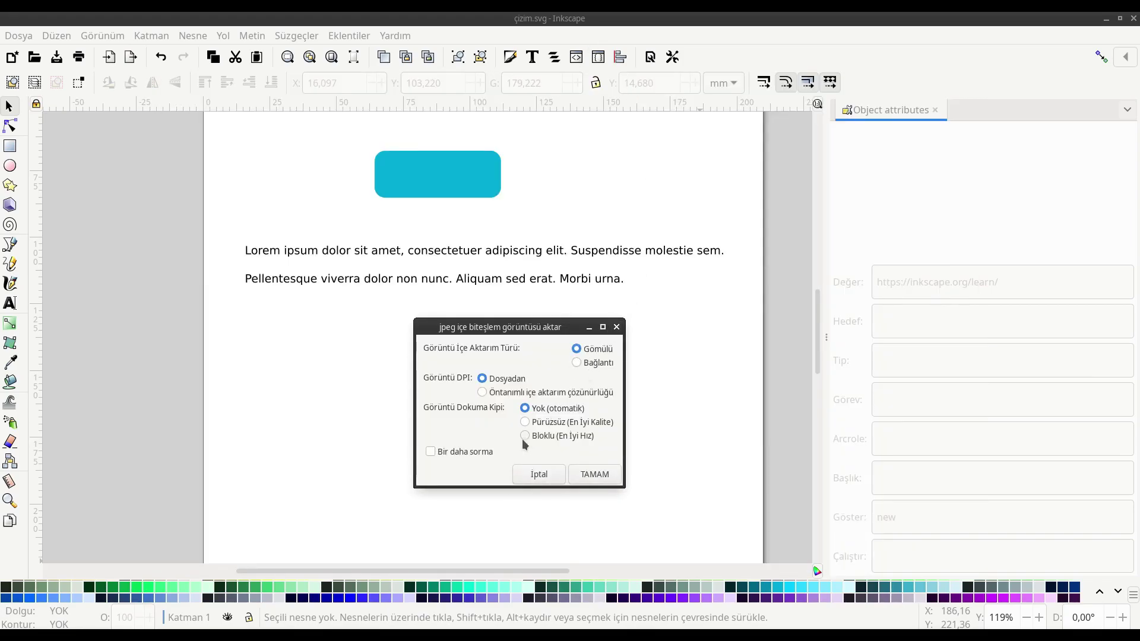
left_click(592, 475)
- Place the leaves photo below the paragraph, scaled down to about 76 × 51 mm
left_click_drag(275, 372, 580, 442)
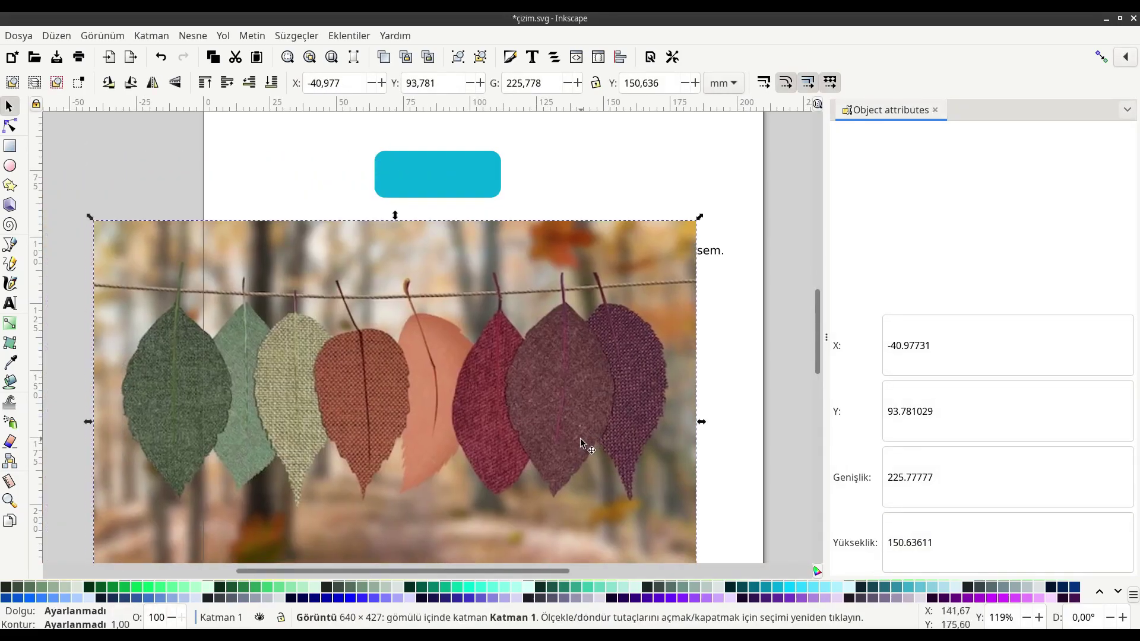
scroll(580, 437, "down", 1)
scroll(581, 433, "down", 2)
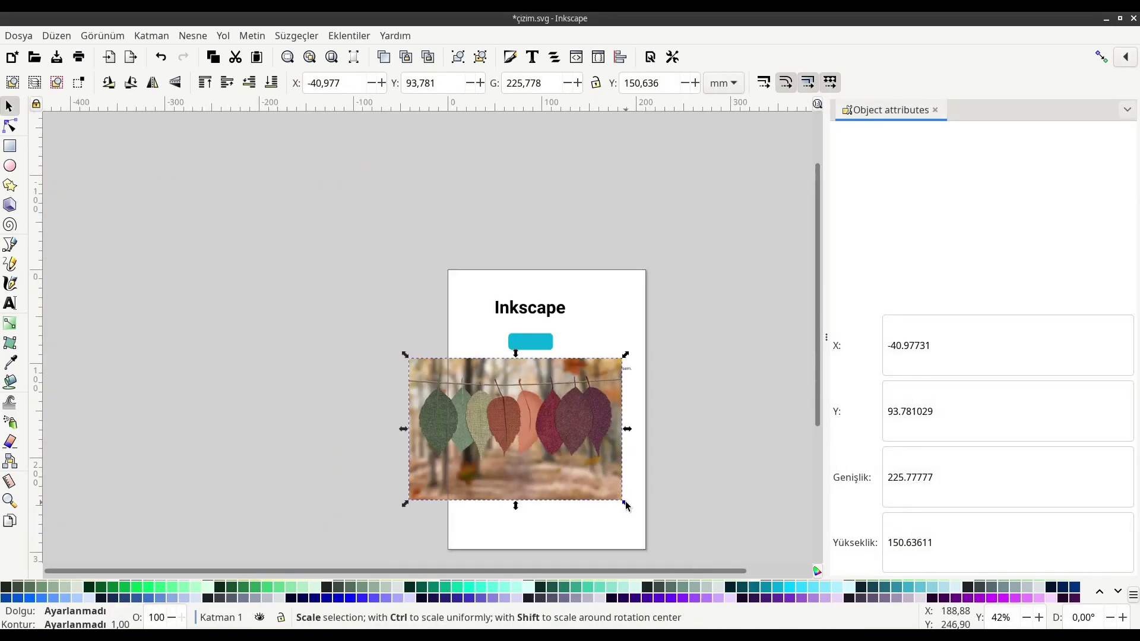
mouse_move(625, 504)
left_mouse_down()
mouse_move(561, 457)
mouse_move(583, 475)
left_mouse_up()
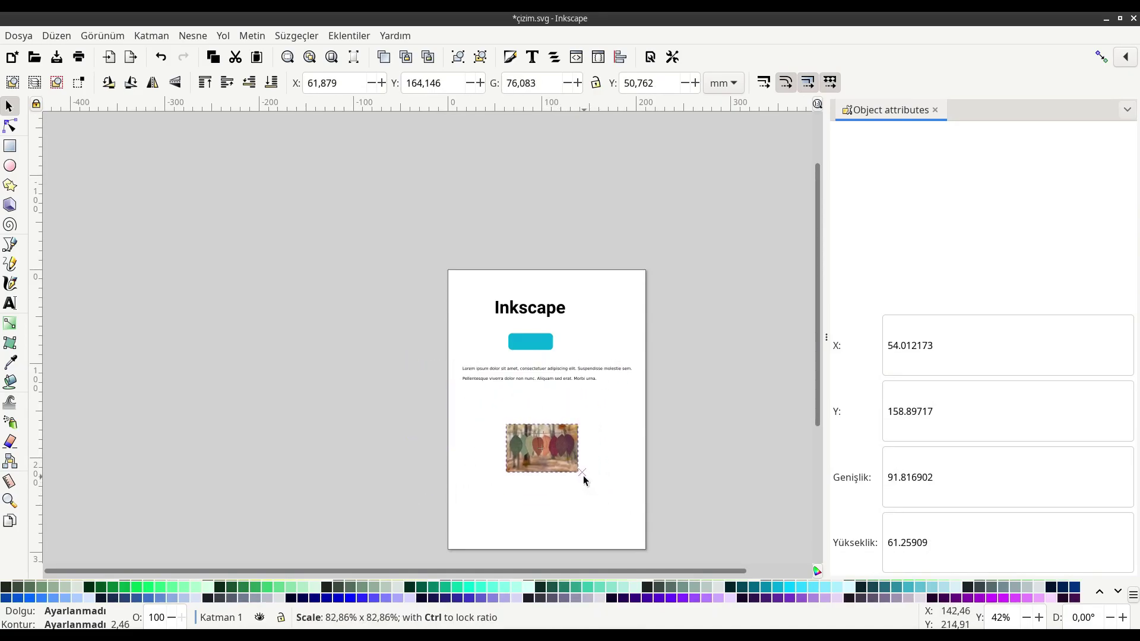
key("Escape")
scroll(551, 460, "up", 2)
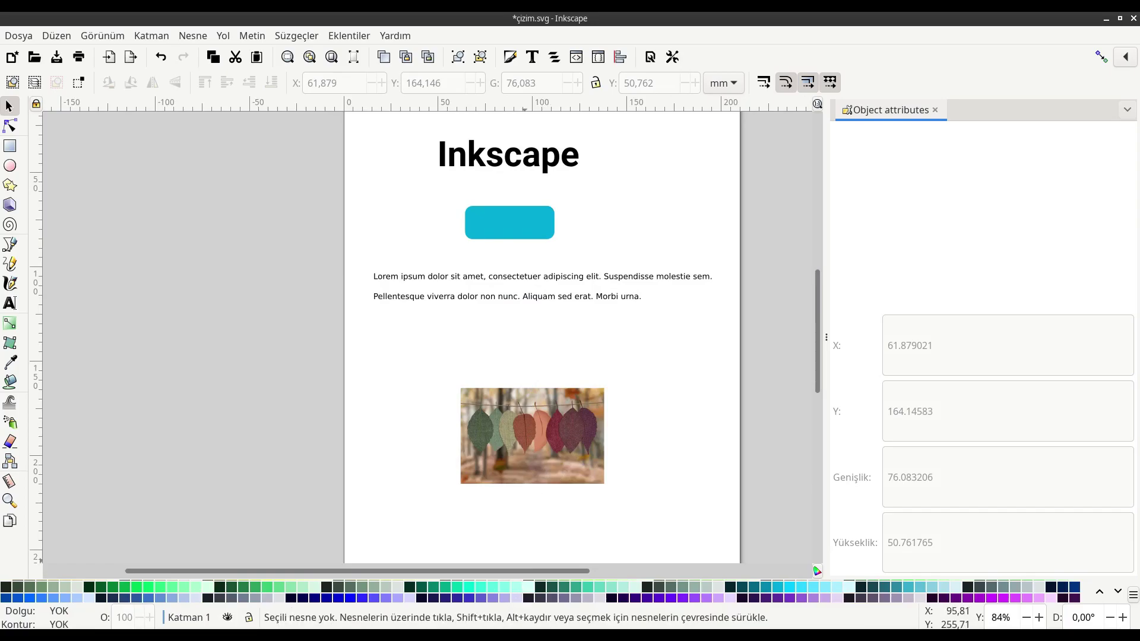
key("alt+Tab")
- Copy the image link of the leaves-on-a-rope photo from the Pexels autumn results
left_click(113, 40)
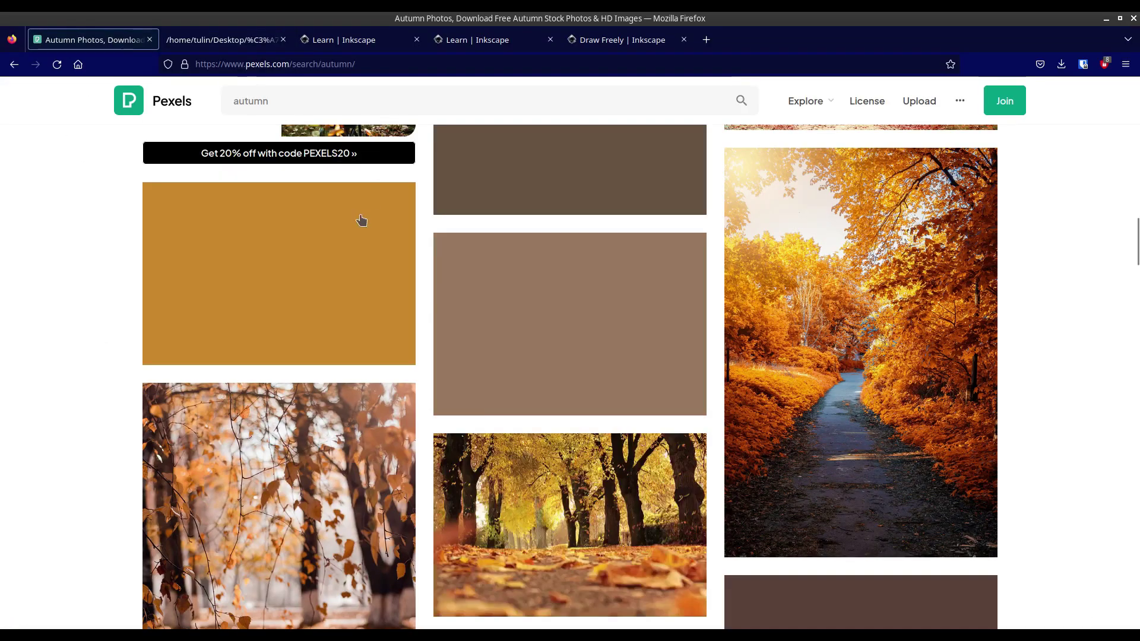
scroll(576, 376, "up", 5)
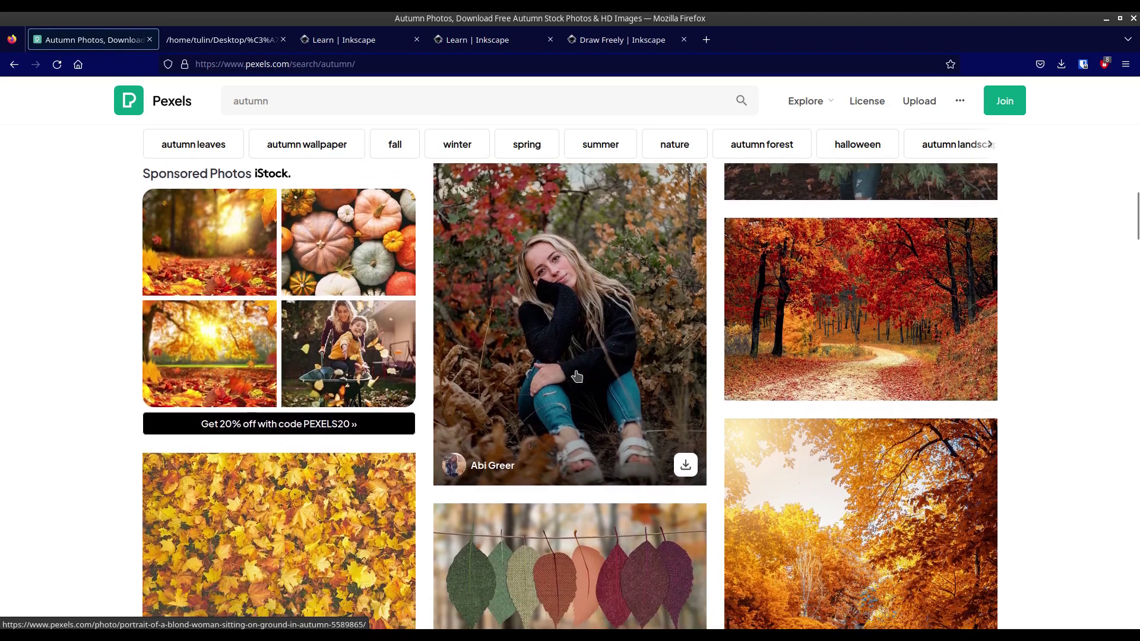
scroll(576, 374, "down", 3)
right_click(582, 443)
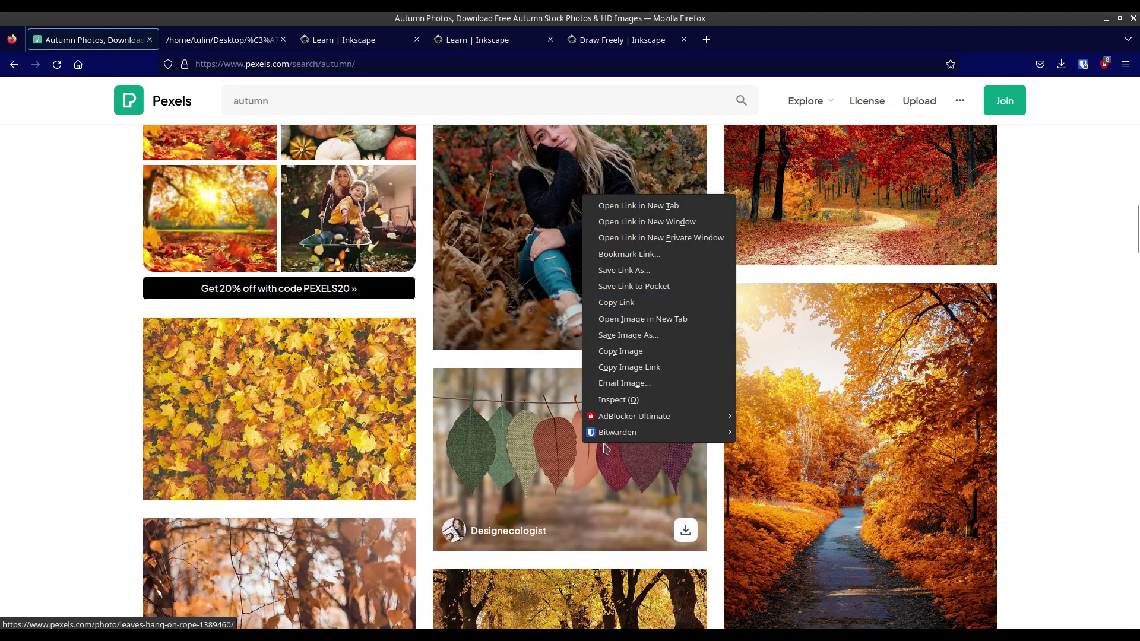
left_click(632, 367)
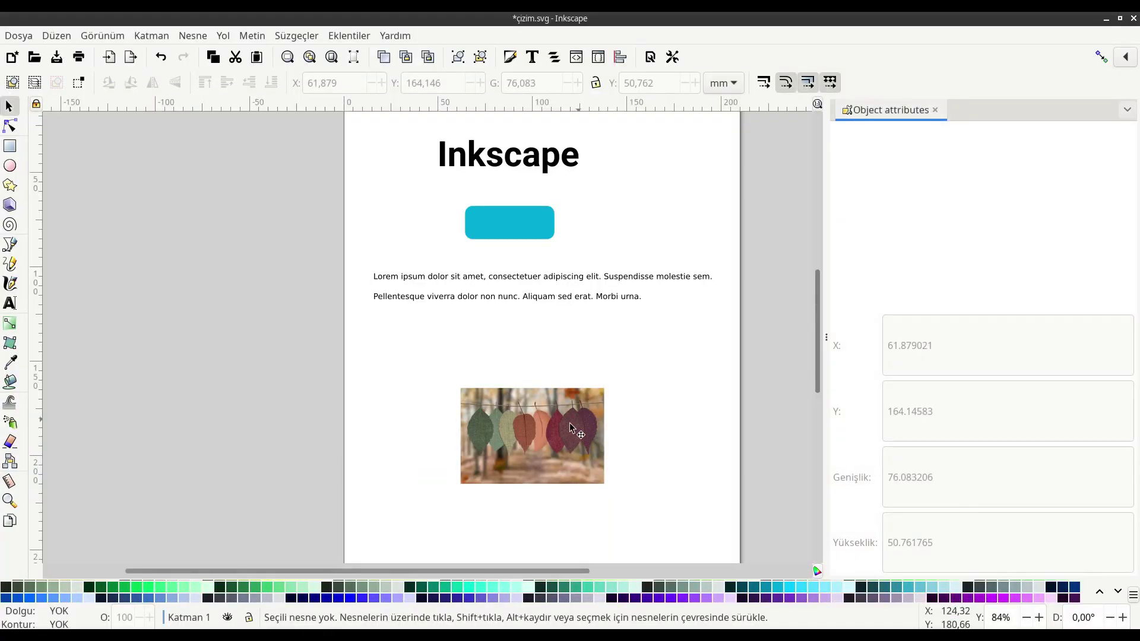
- Hyperlink the leaves photo to its Pexels image address, shown as new, and save çizim.svg
left_click(568, 425)
right_click(568, 434)
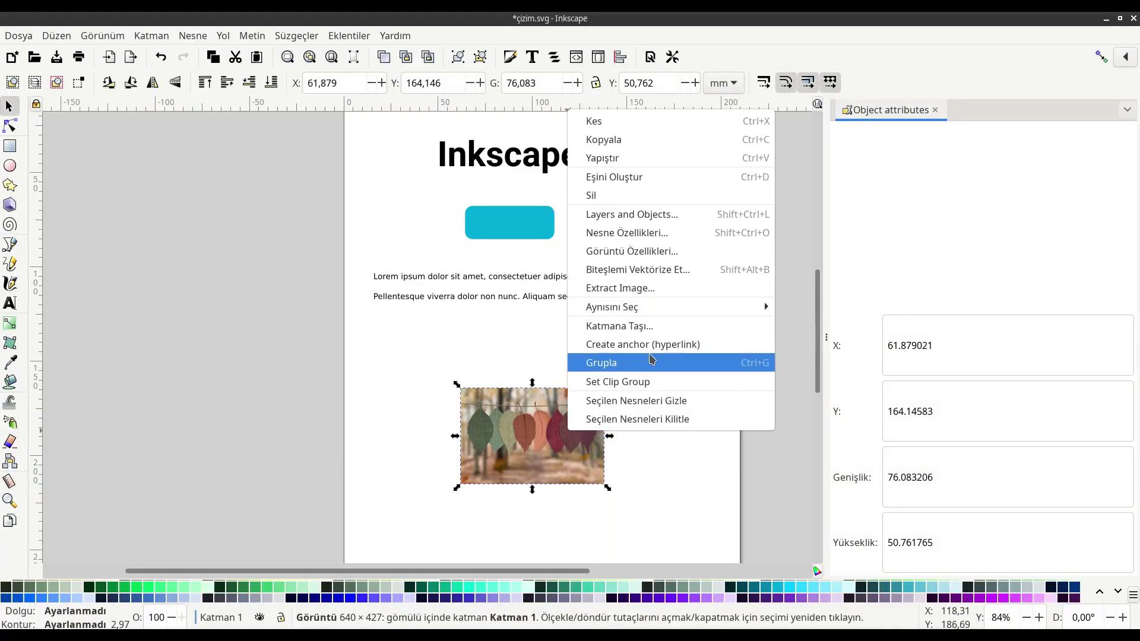
key("Escape")
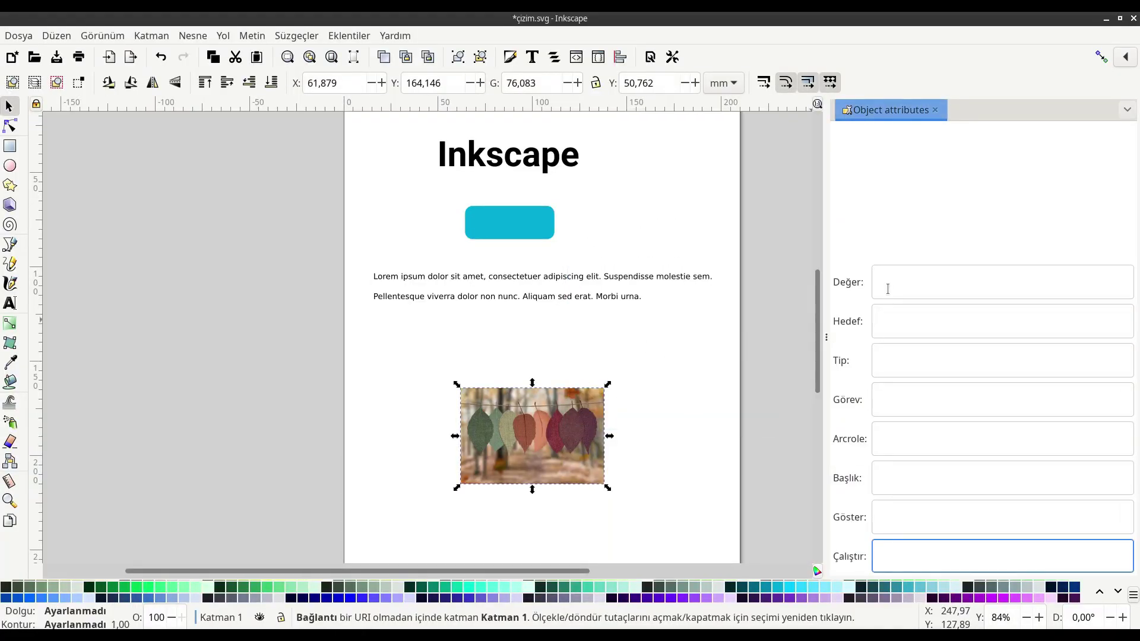
left_click(897, 284)
key("ctrl+v")
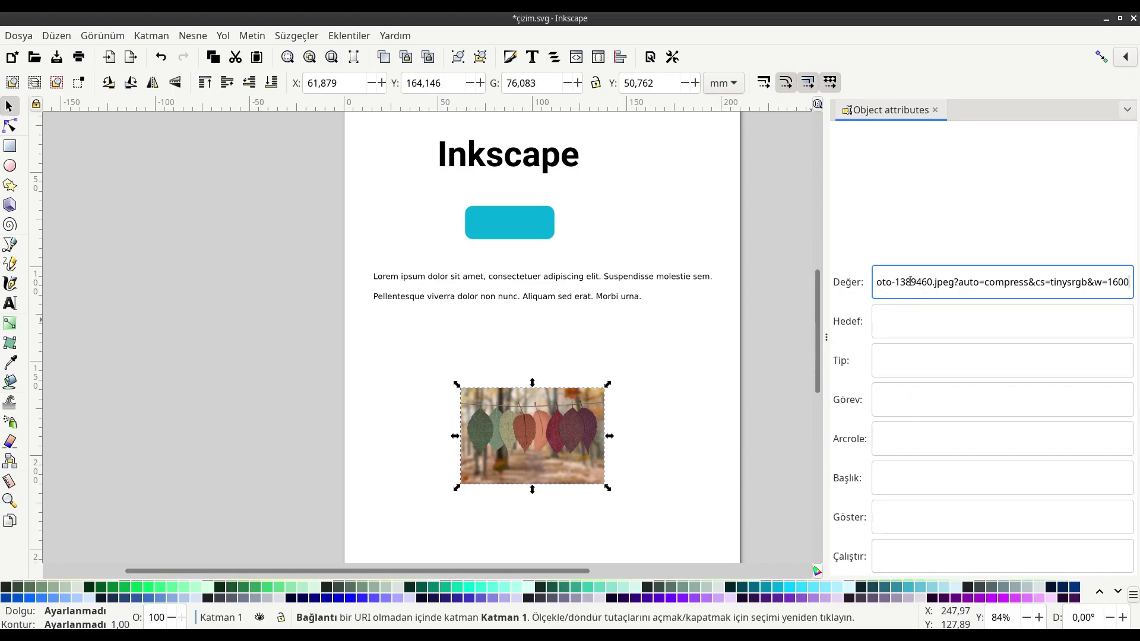
left_click(883, 518)
type("new")
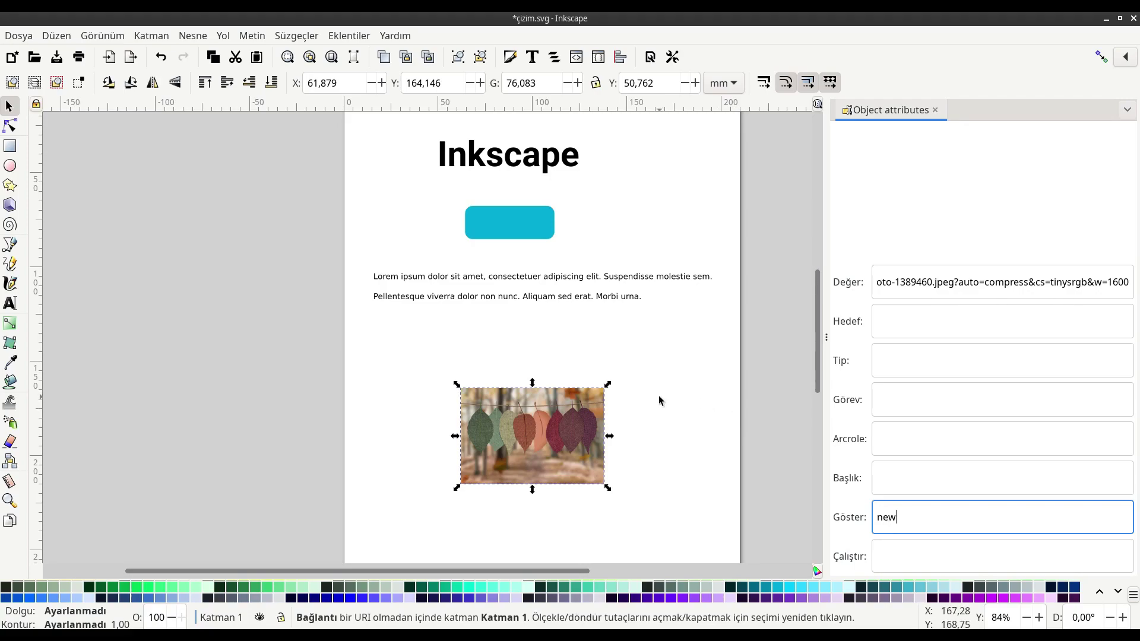
key("ctrl+s")
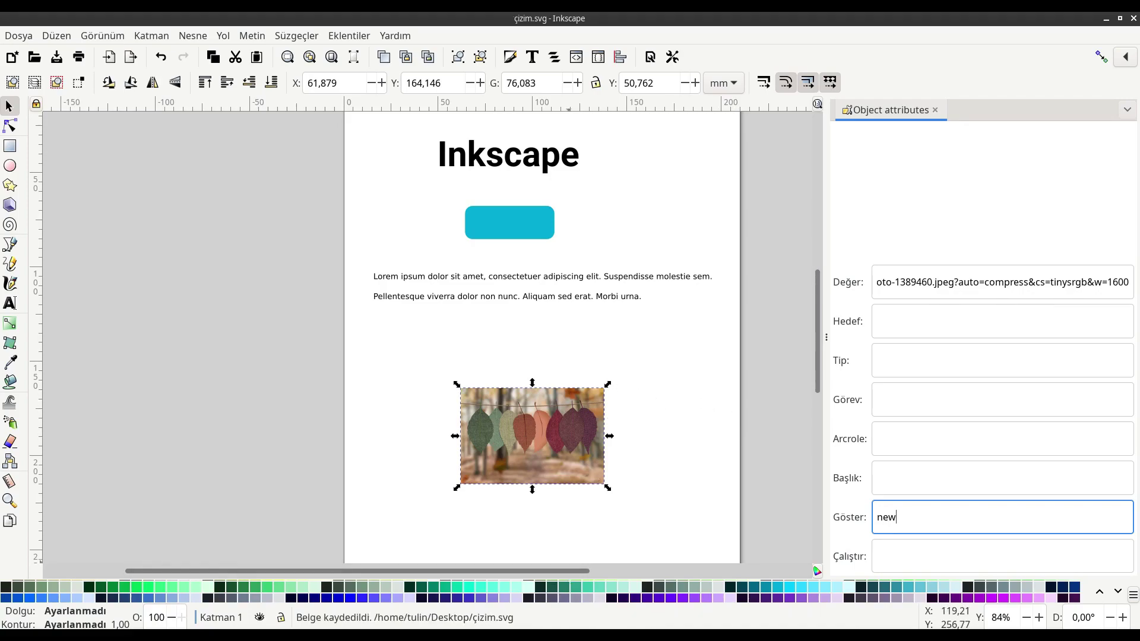
key("alt+Tab")
- Reload çizim.svg and check the leaves photo opens pexels-photo-1389460.jpeg in a new tab
left_click(209, 40)
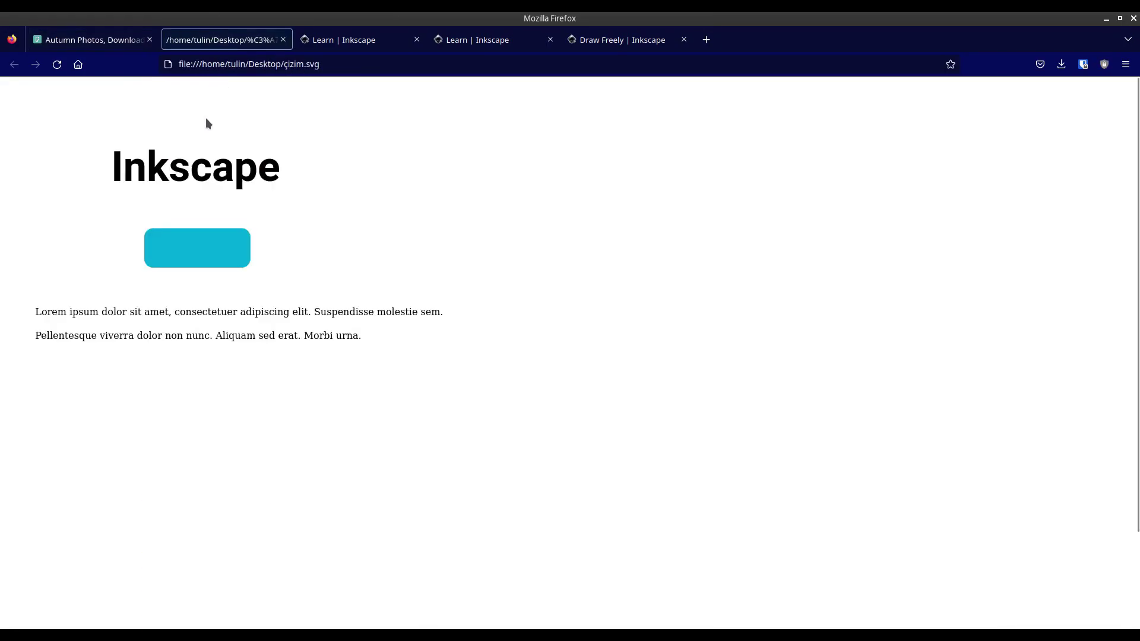
left_click(57, 65)
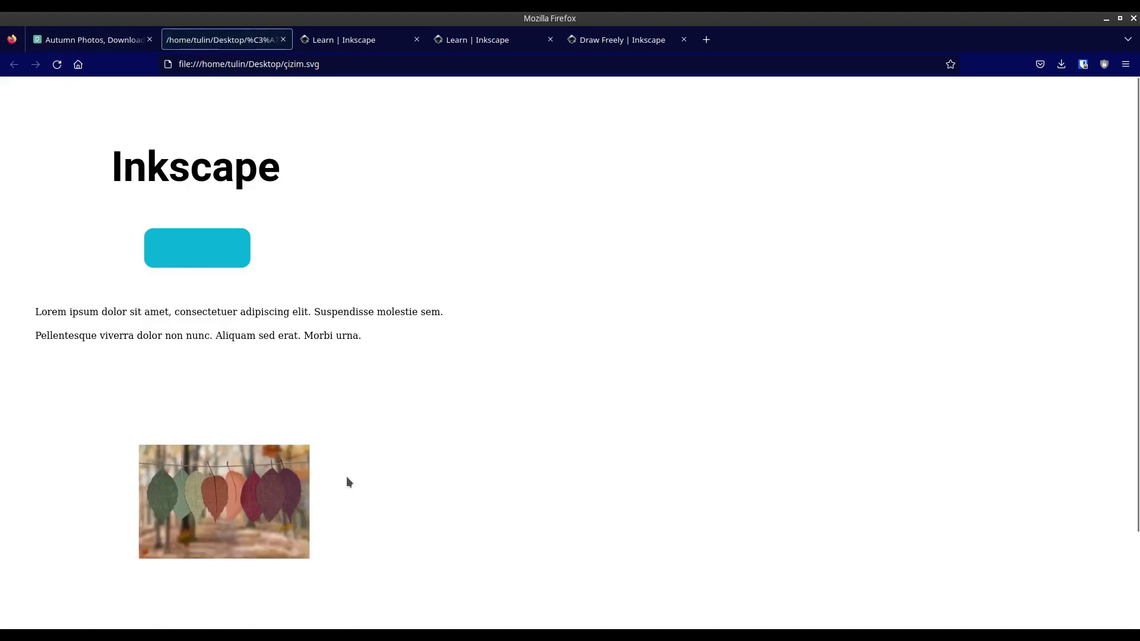
scroll(348, 481, "down", 2)
left_click(235, 392)
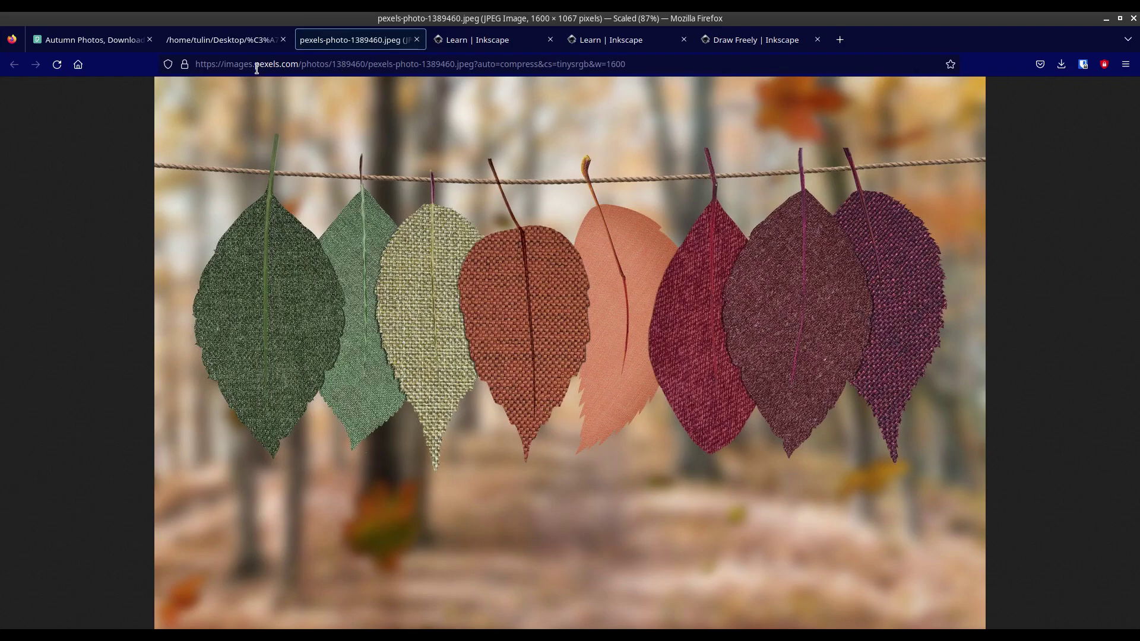
- Copy the autumn path photo's image link from the Pexels results
left_click(89, 39)
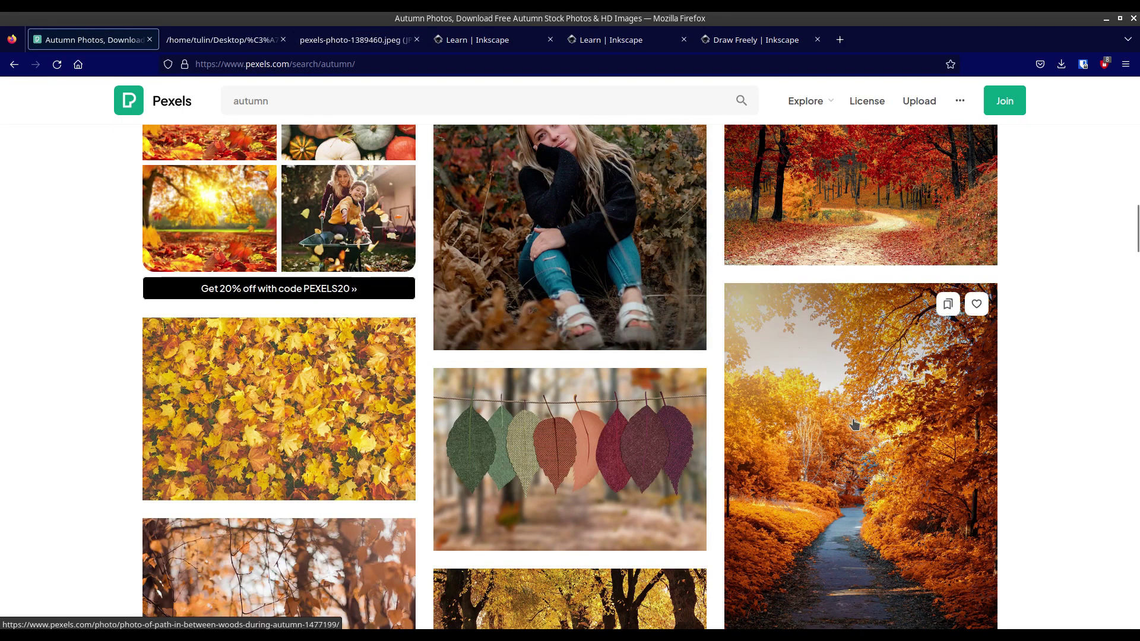
scroll(837, 362, "down", 2)
right_click(834, 331)
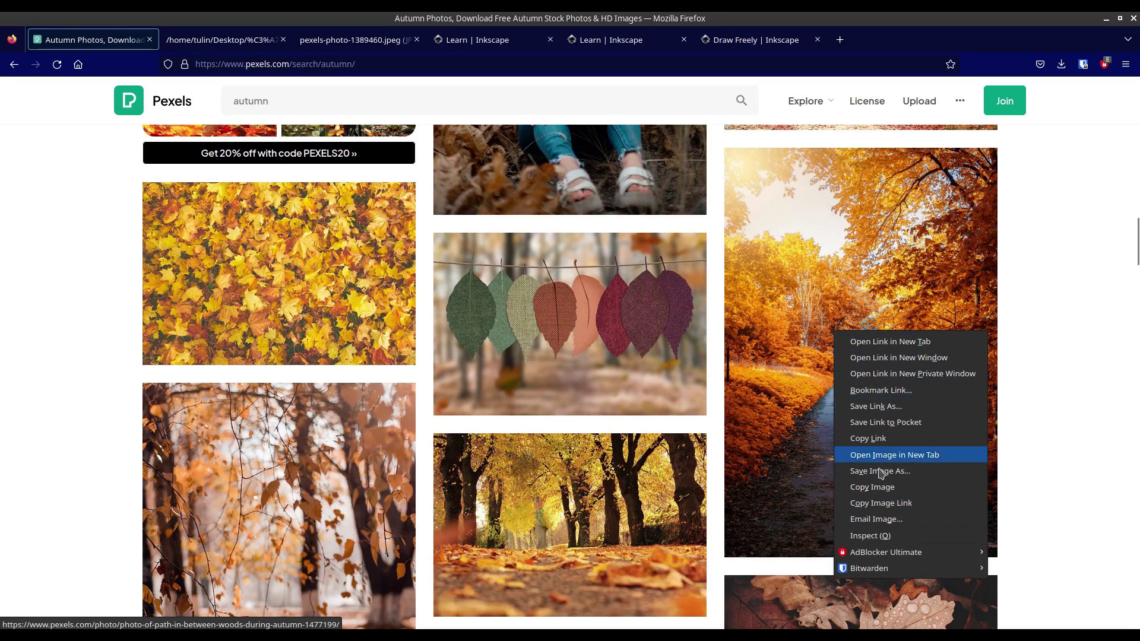
left_click(881, 503)
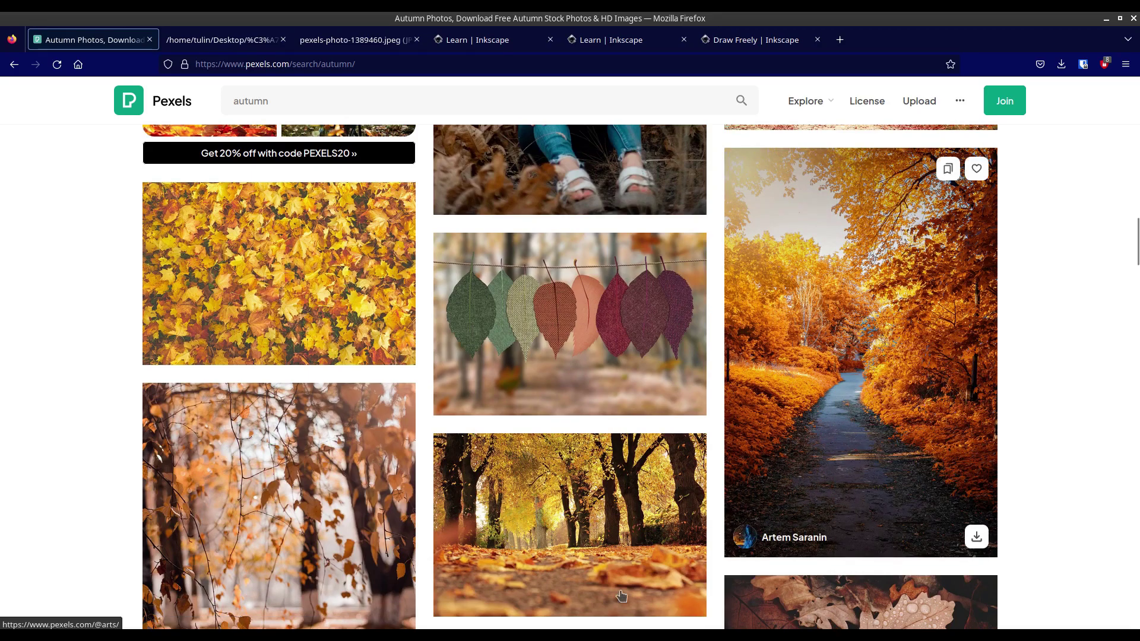
key("alt+Tab")
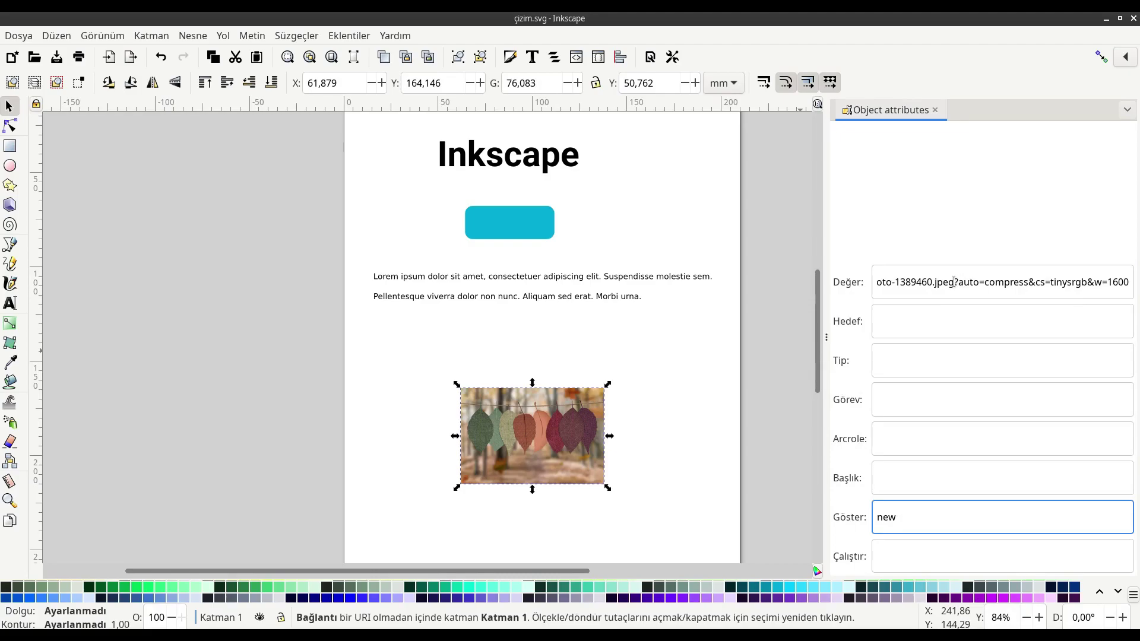
- Replace the photo's link address with the pexels-photo-1477199.jpeg URL and save çizim.svg
left_click(954, 282)
key("ctrl+a")
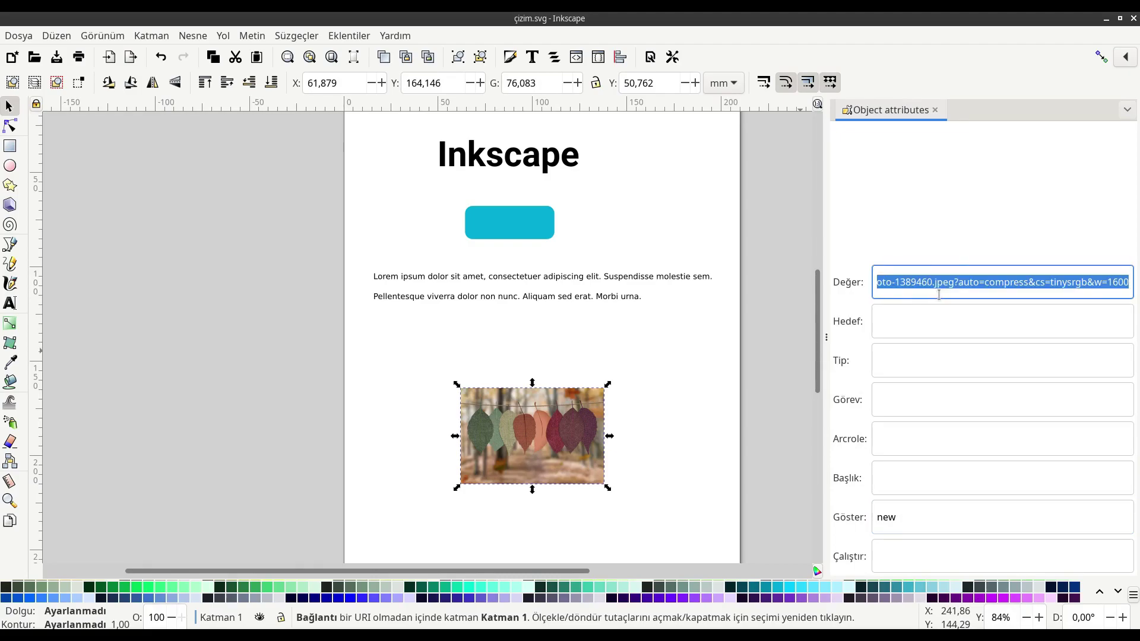
key("BackSpace")
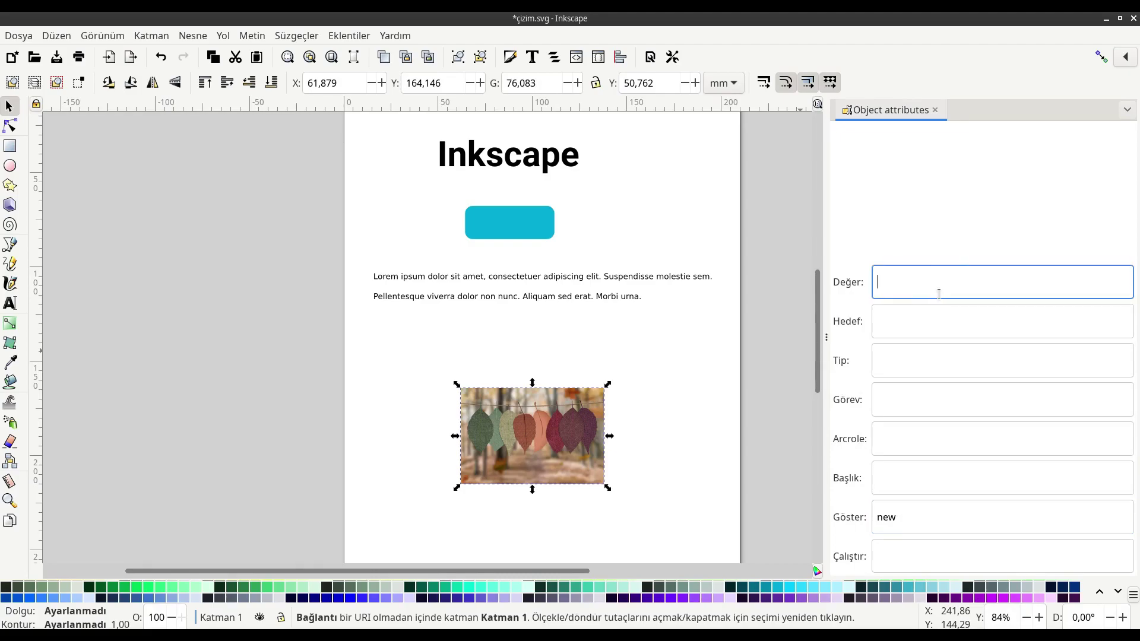
key("ctrl+v")
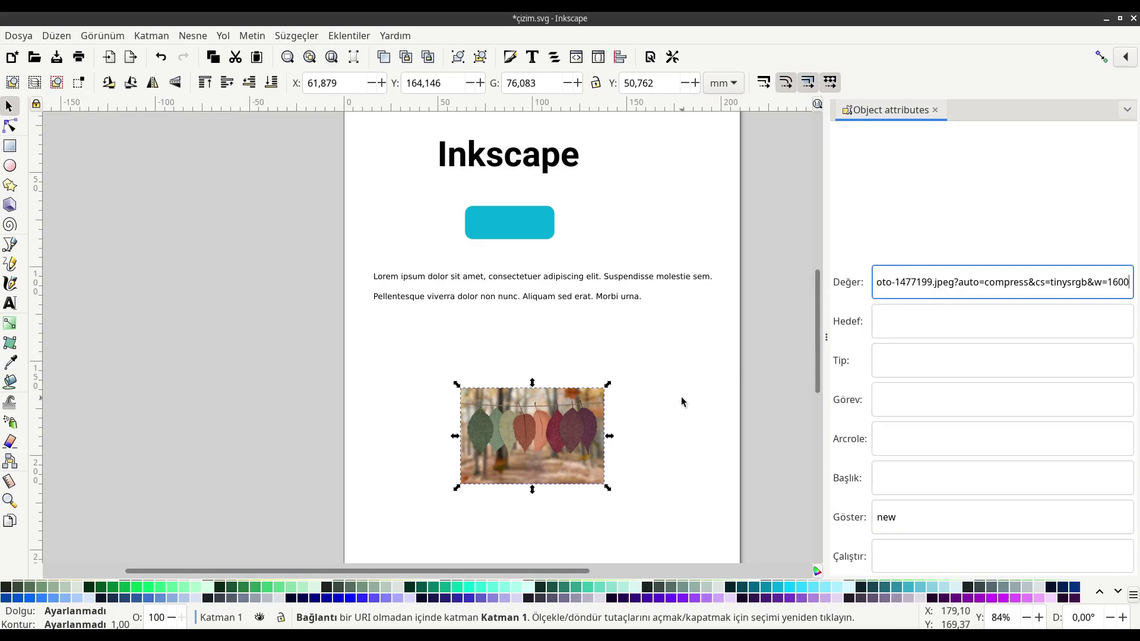
key("ctrl+s")
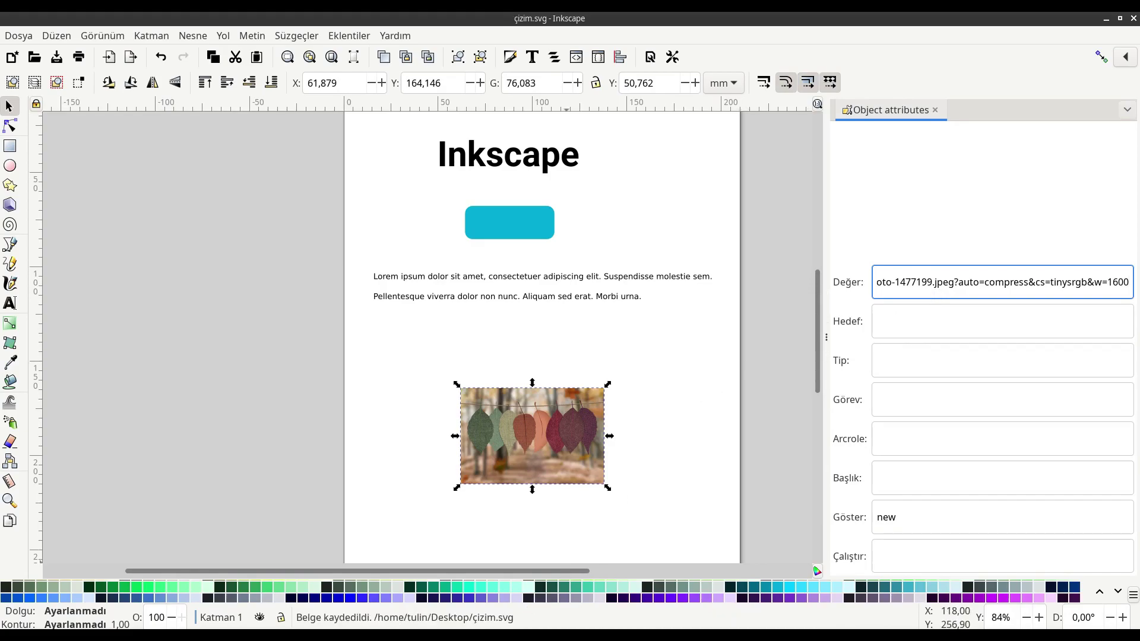
key("alt+Tab")
- Reload çizim.svg and verify the photo link now opens pexels-photo-1477199.jpeg
left_click(219, 39)
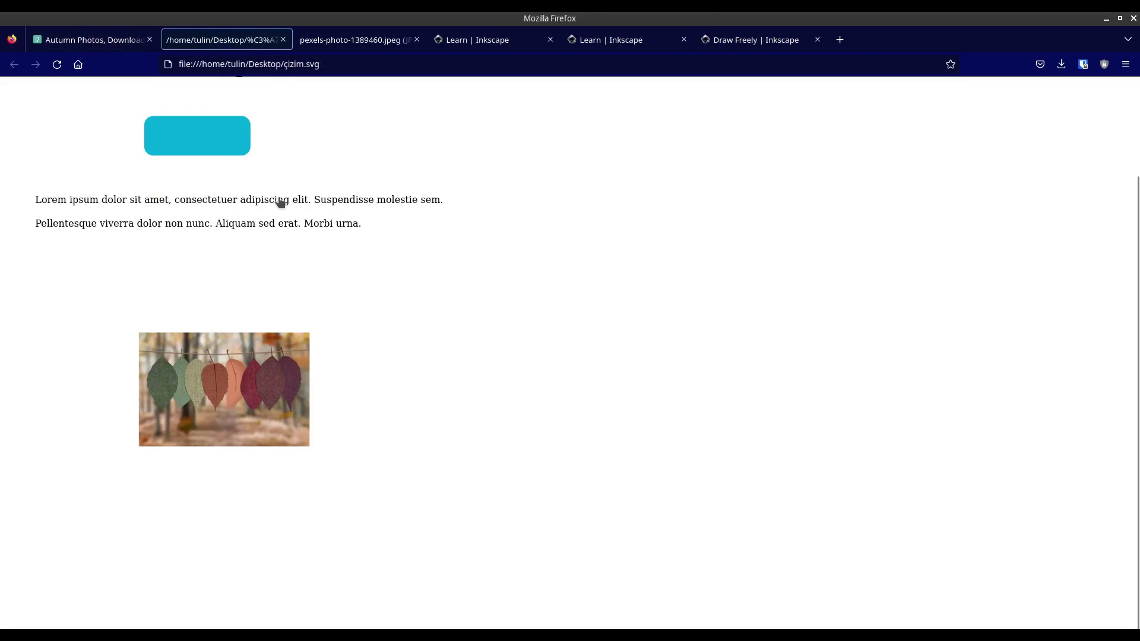
left_click(57, 64)
left_click(220, 385)
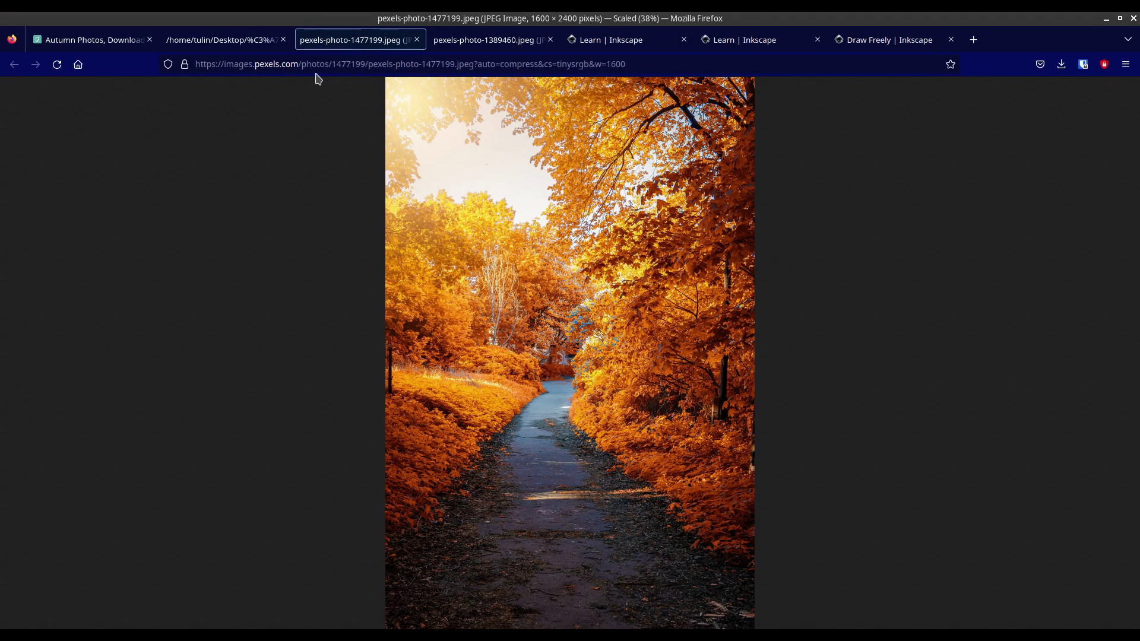
left_click(239, 43)
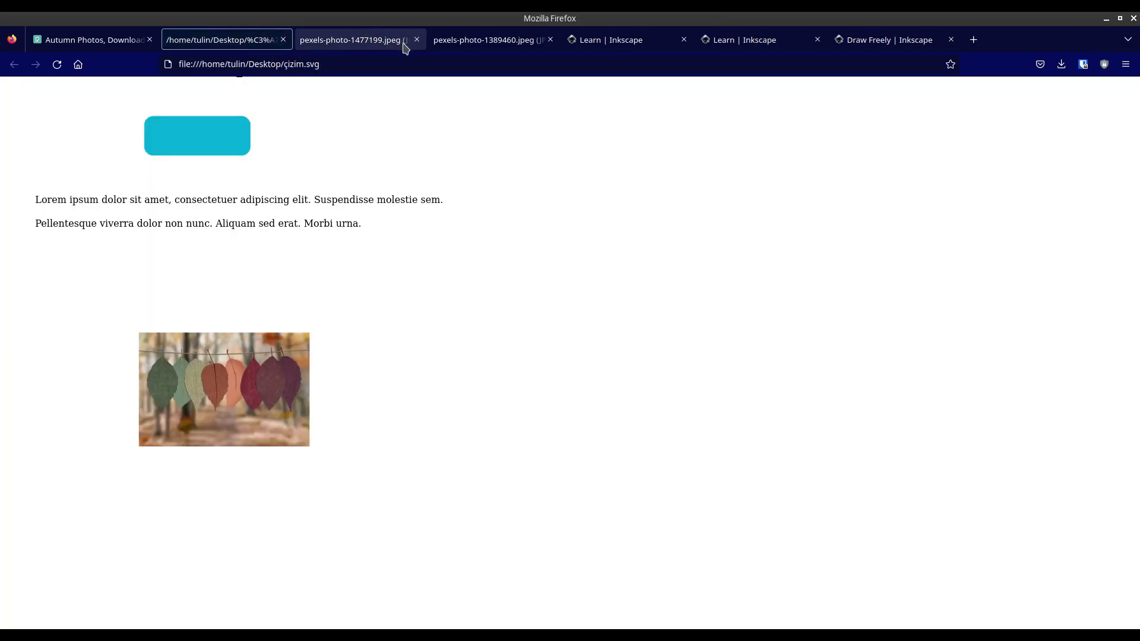
key("alt+Tab")
left_click(591, 270)
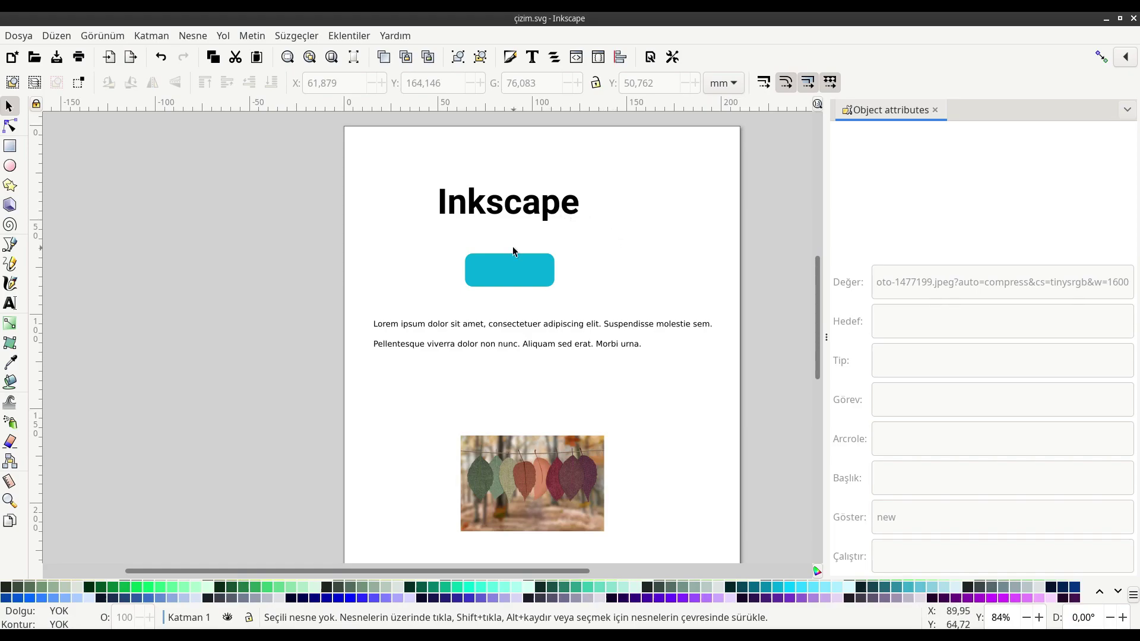
- Save the drawing as çizim.pdf with default PDF options
left_click(16, 40)
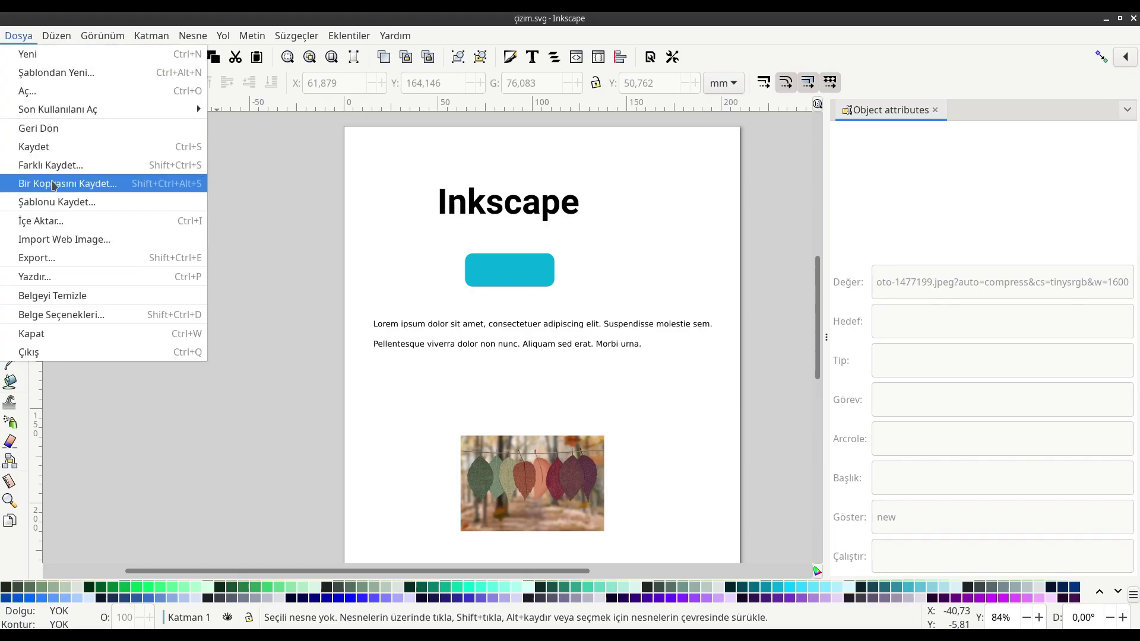
left_click(51, 167)
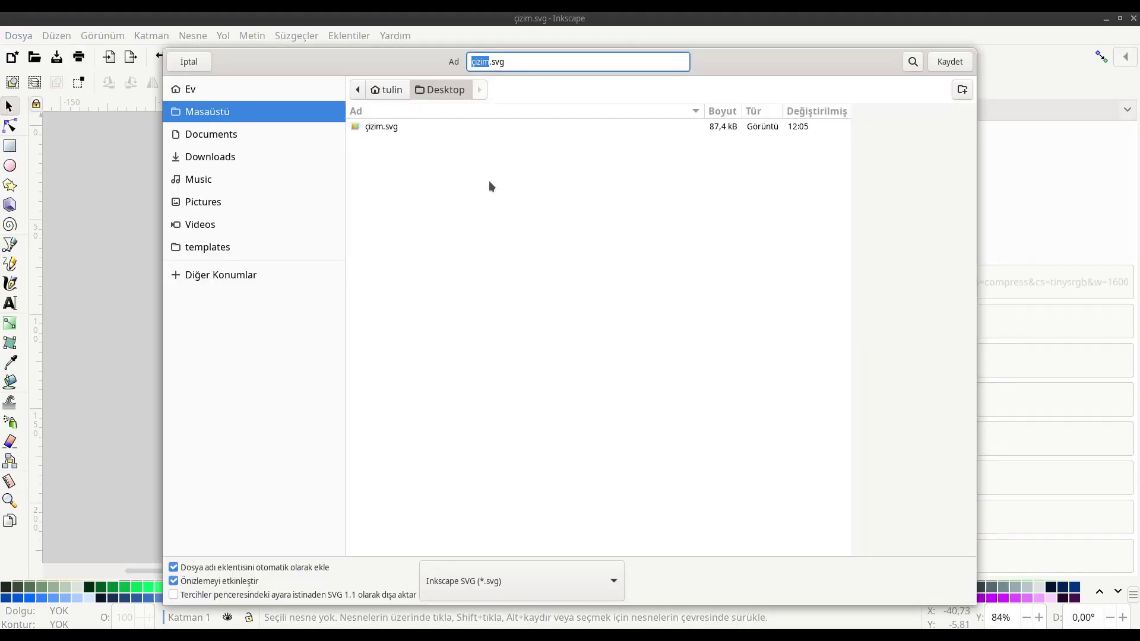
left_click(515, 62)
key("BackSpace")
key("BackSpace")
key("BackSpace")
type("p")
type("df")
key("Return")
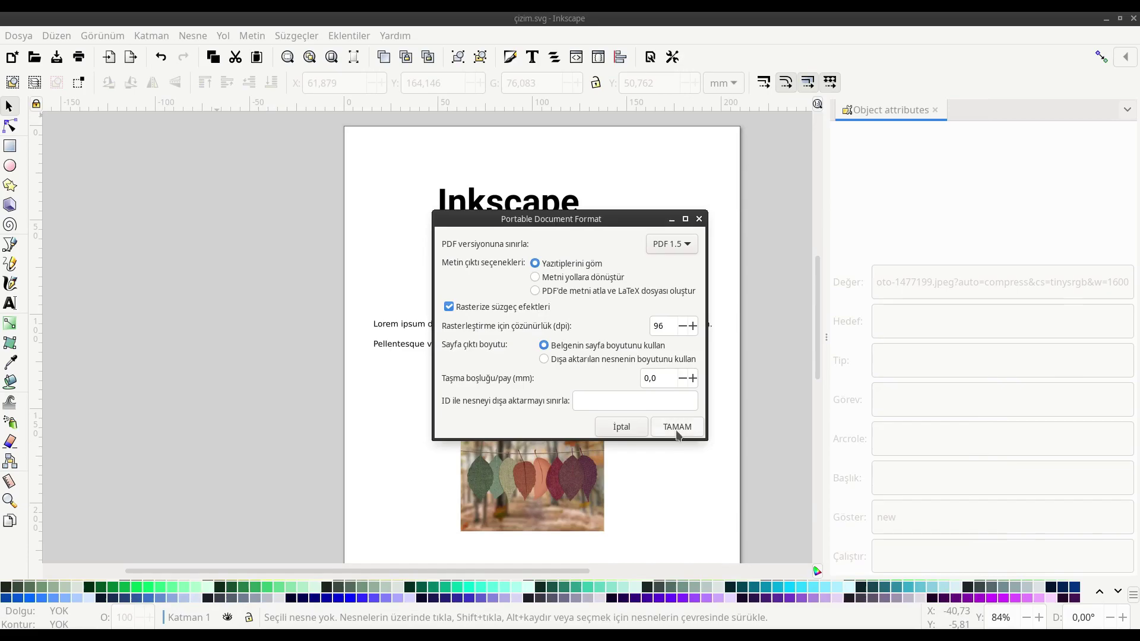
left_click(678, 434)
- Open çizim.pdf from the Desktop in Firefox
key("alt+Tab")
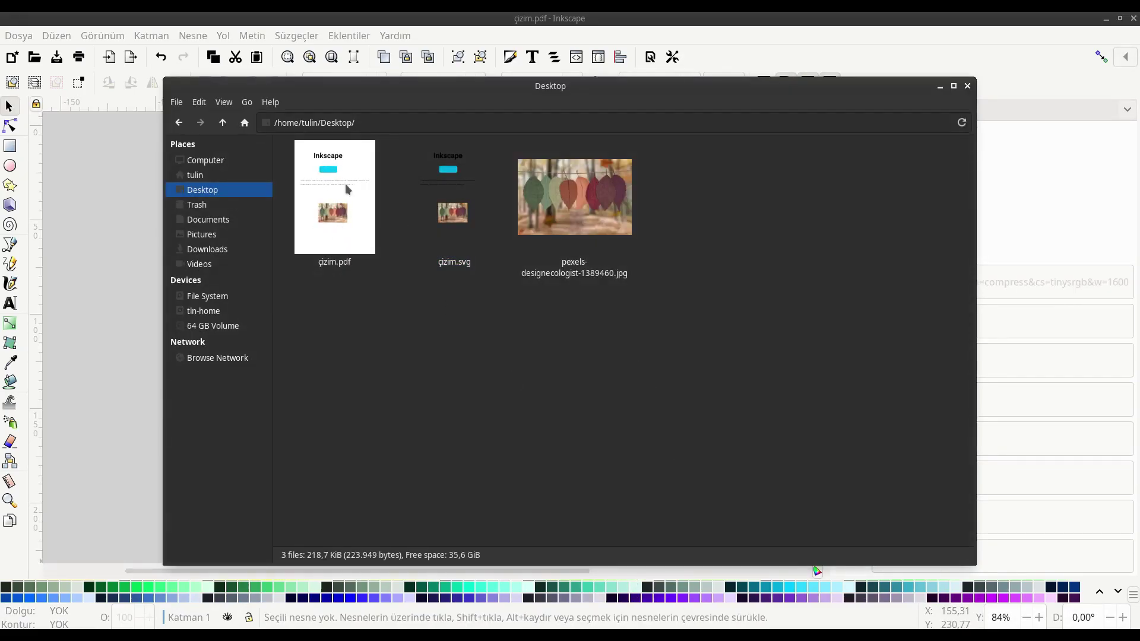
right_click(330, 208)
mouse_move(383, 230)
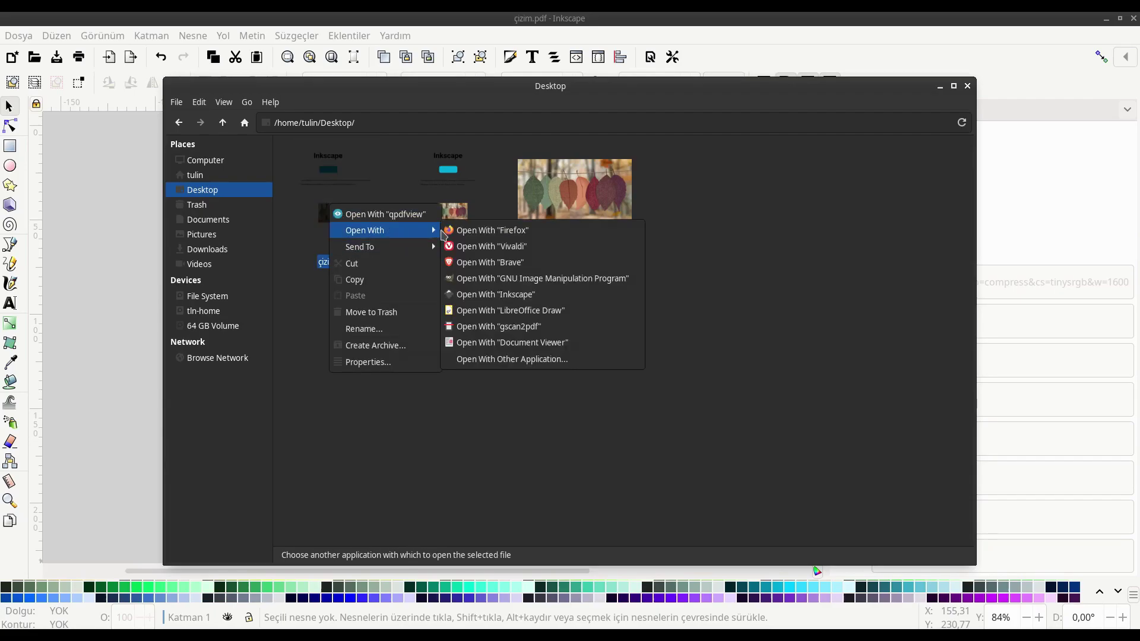
left_click(488, 233)
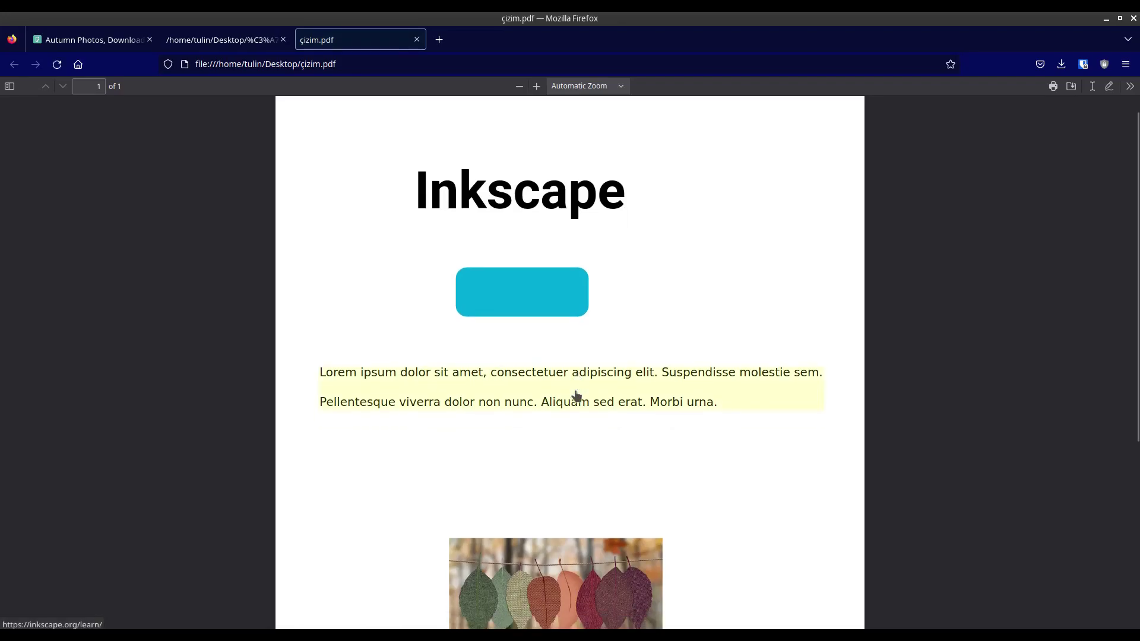
- Test the PDF's Inkscape heading and blue button links, returning to the PDF each time
scroll(588, 326, "down", 2)
scroll(594, 238, "up", 1)
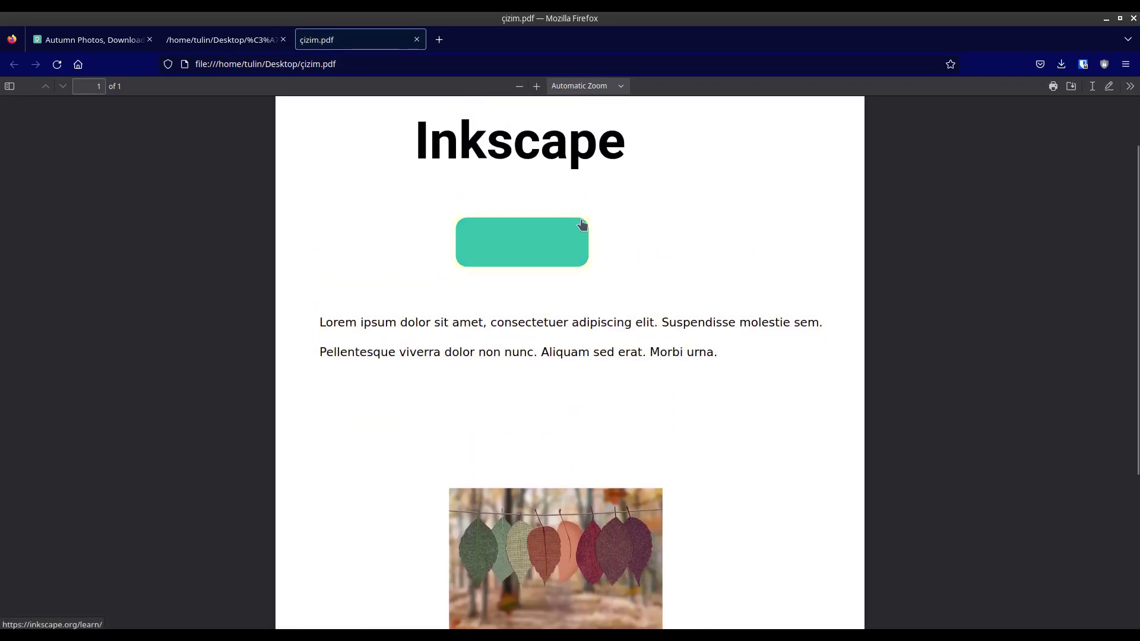
left_click(581, 148)
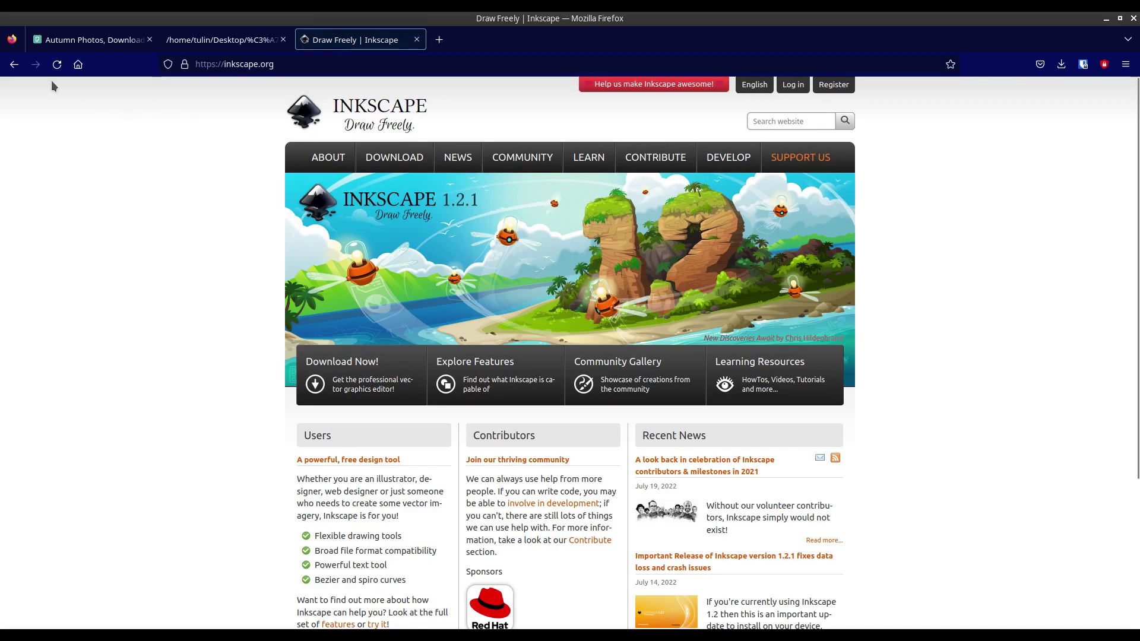
left_click(14, 64)
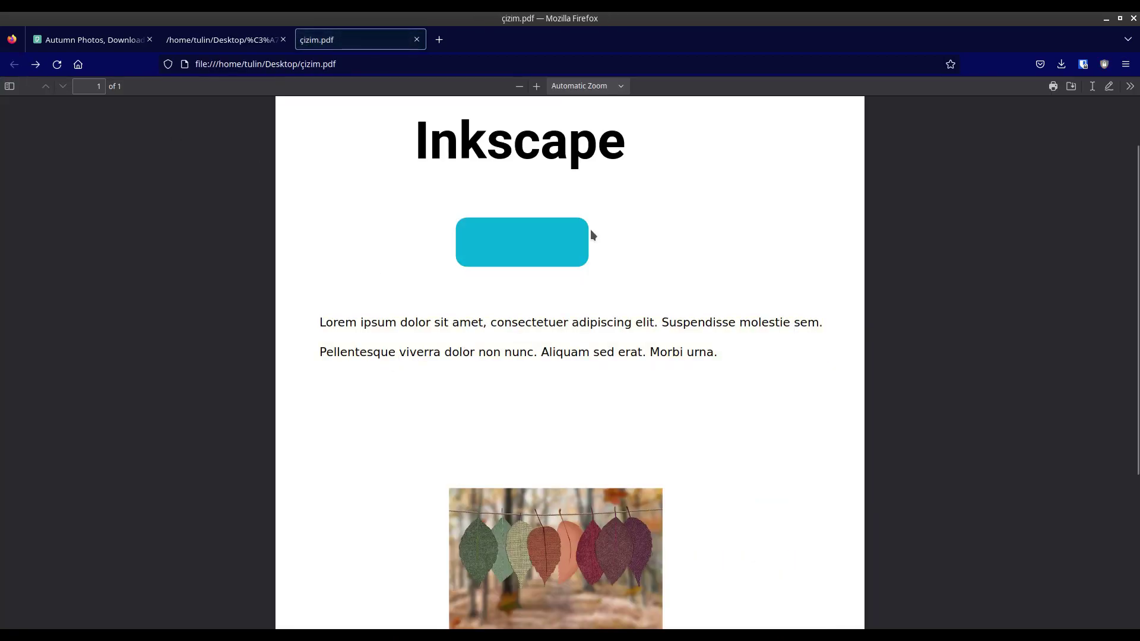
left_click(516, 247)
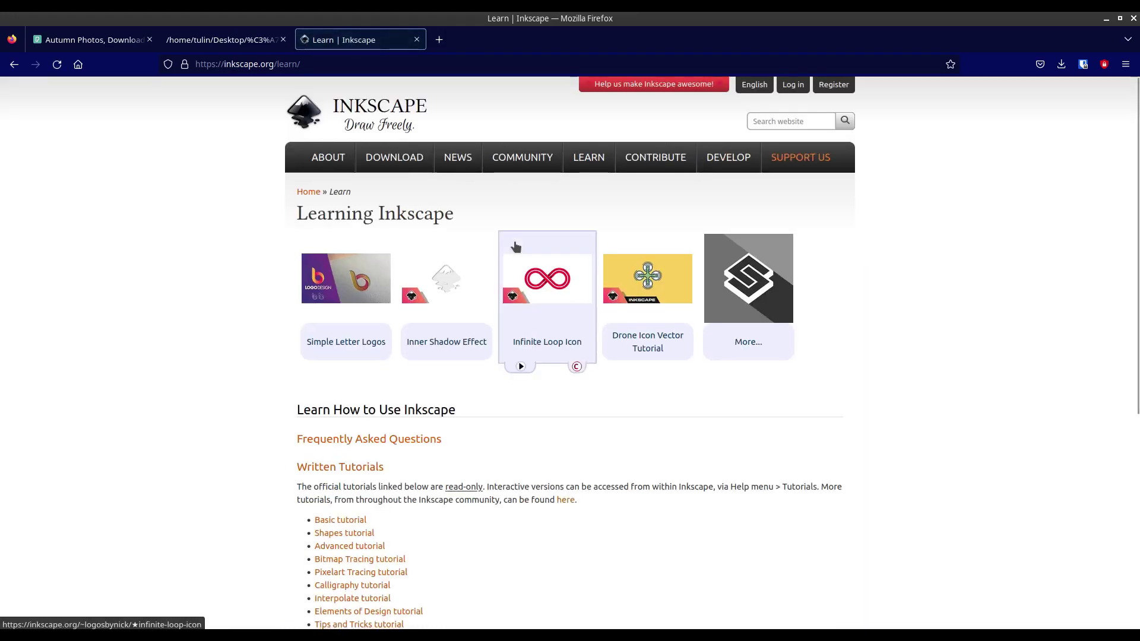
left_click(13, 64)
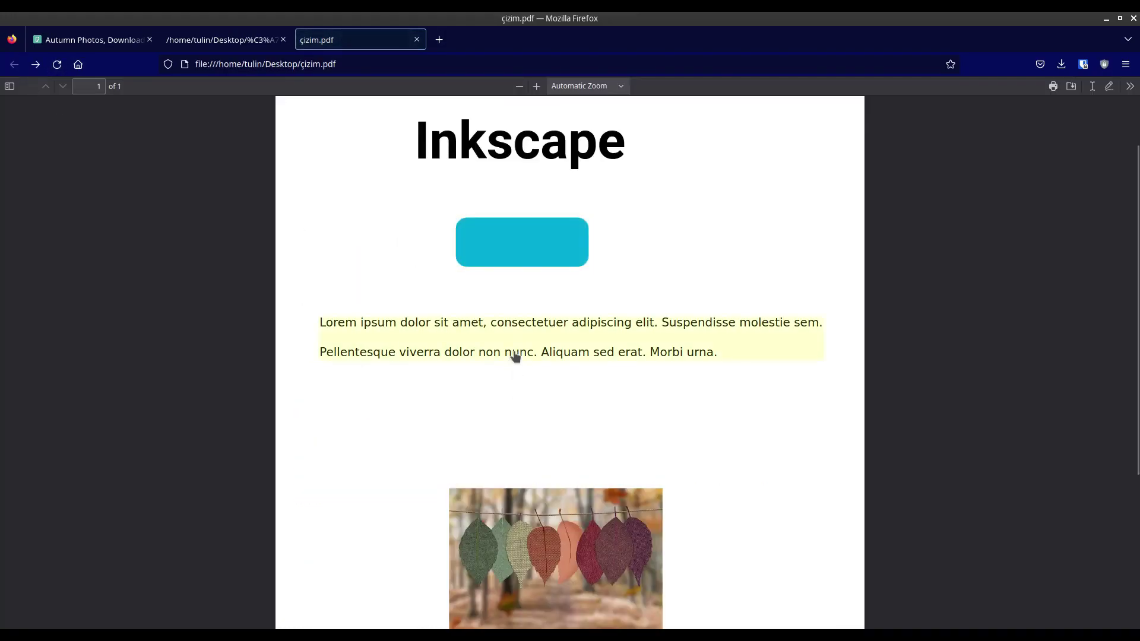
- Test the autumn photo and Lorem ipsum text links, returning to the PDF each time
scroll(540, 407, "down", 2)
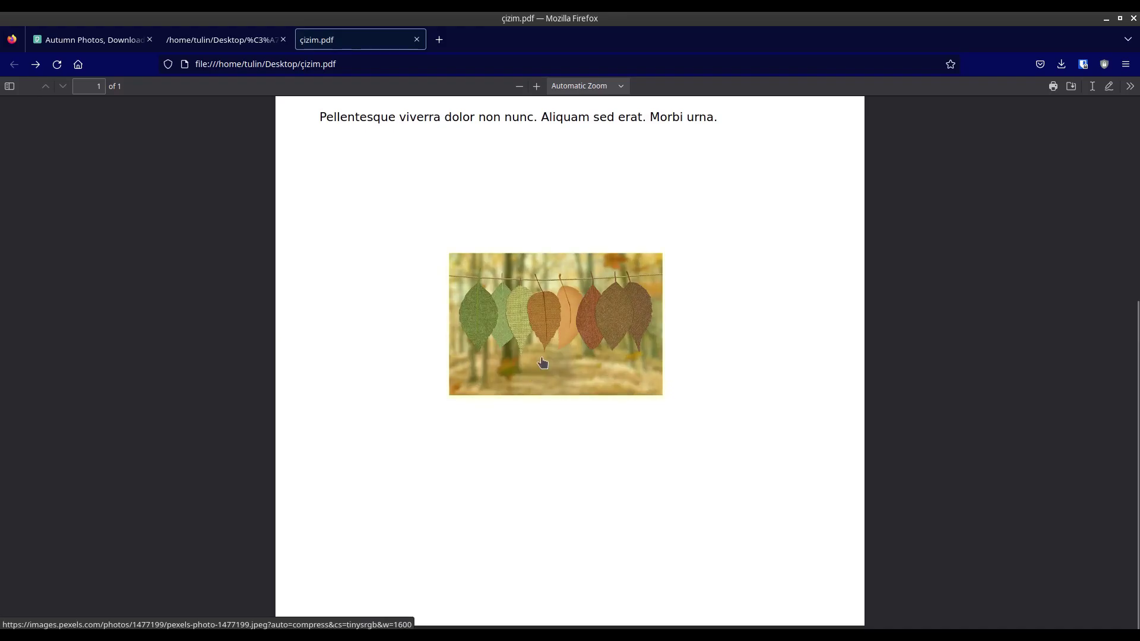
left_click(541, 313)
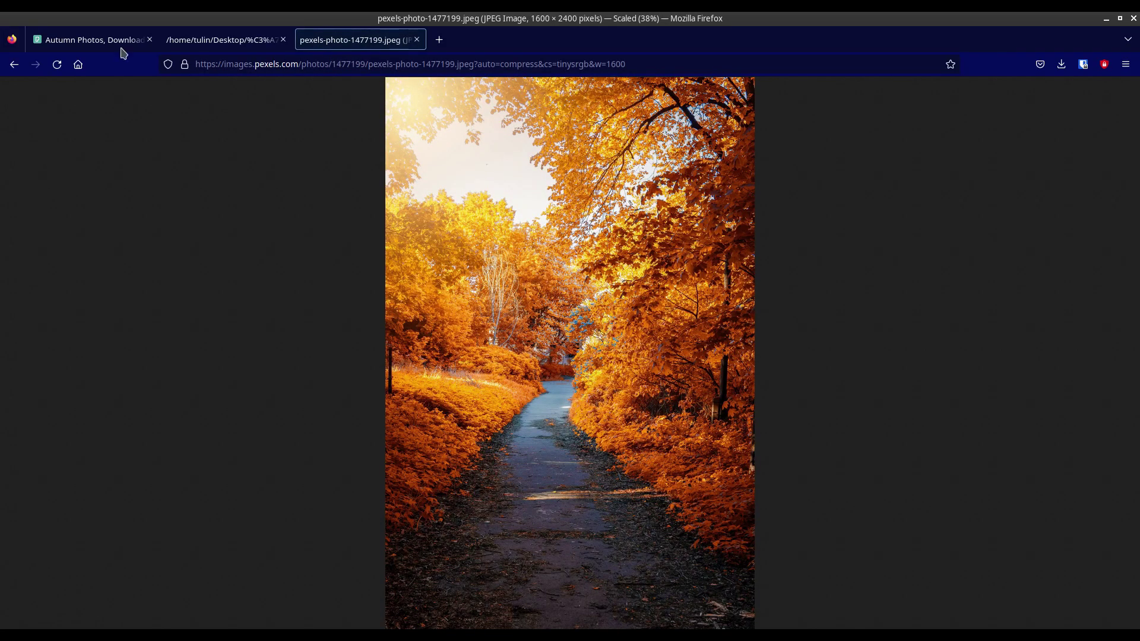
left_click(14, 64)
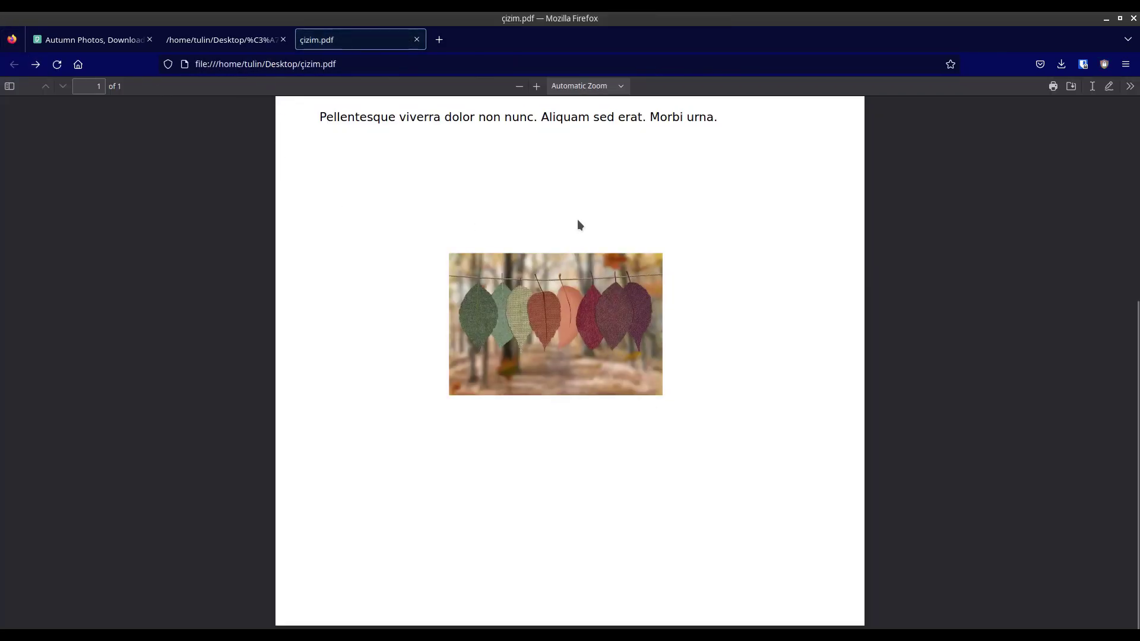
scroll(552, 221, "up", 3)
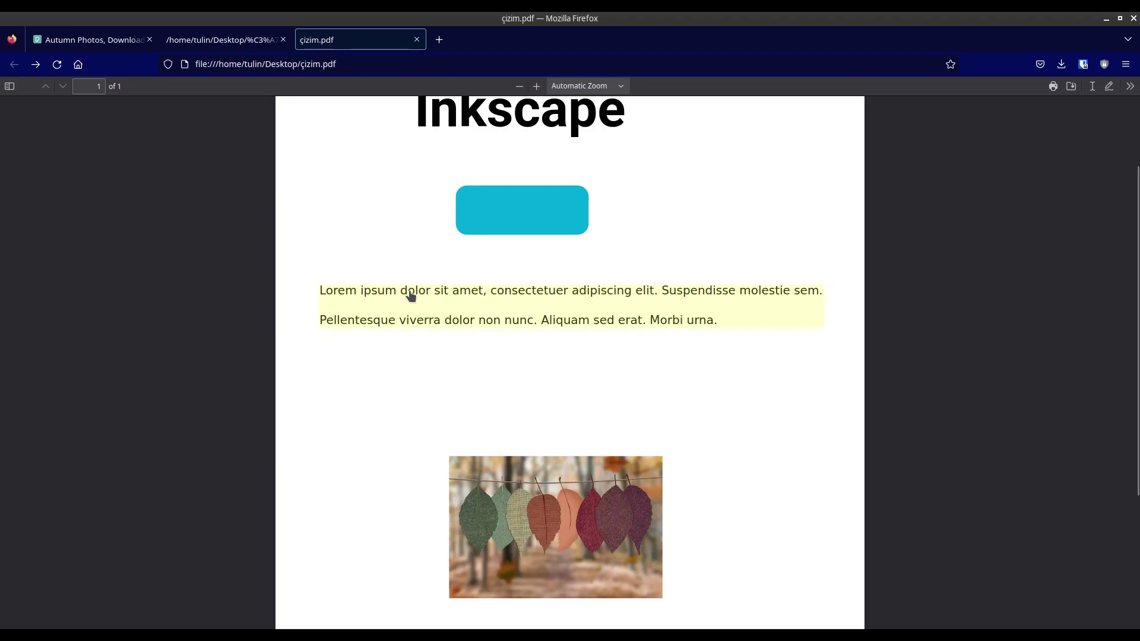
left_click(519, 295)
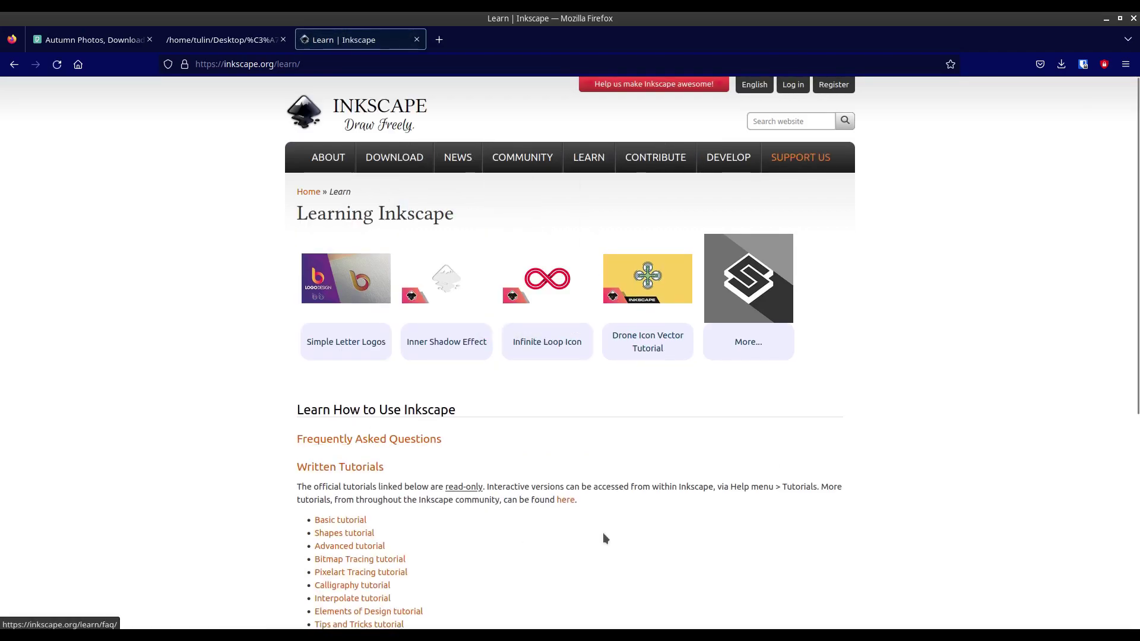
left_click(15, 64)
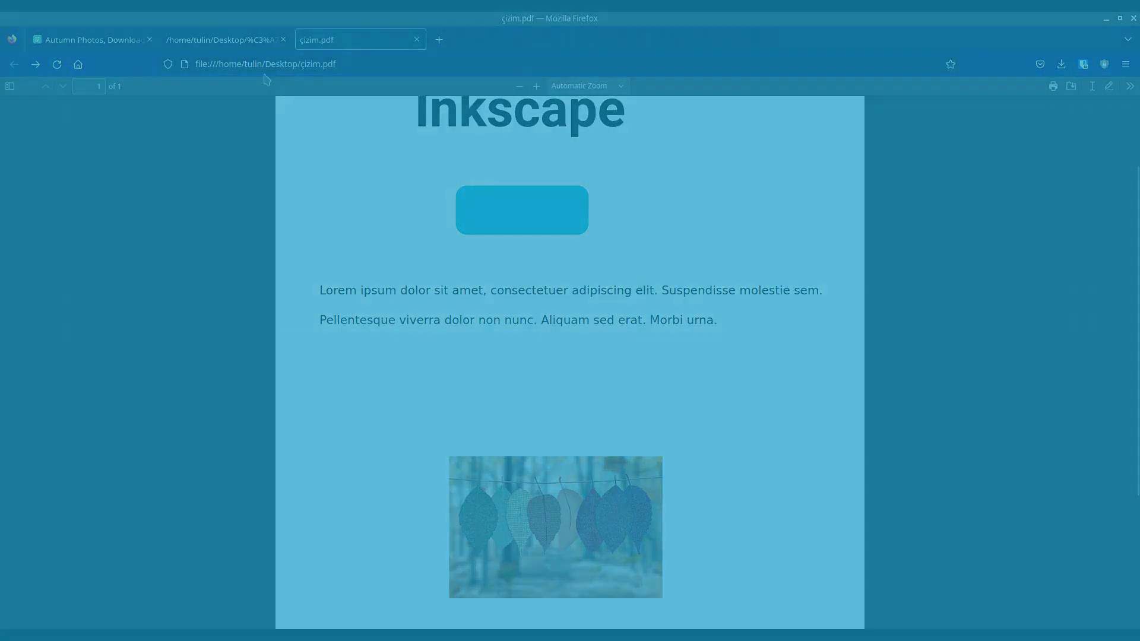